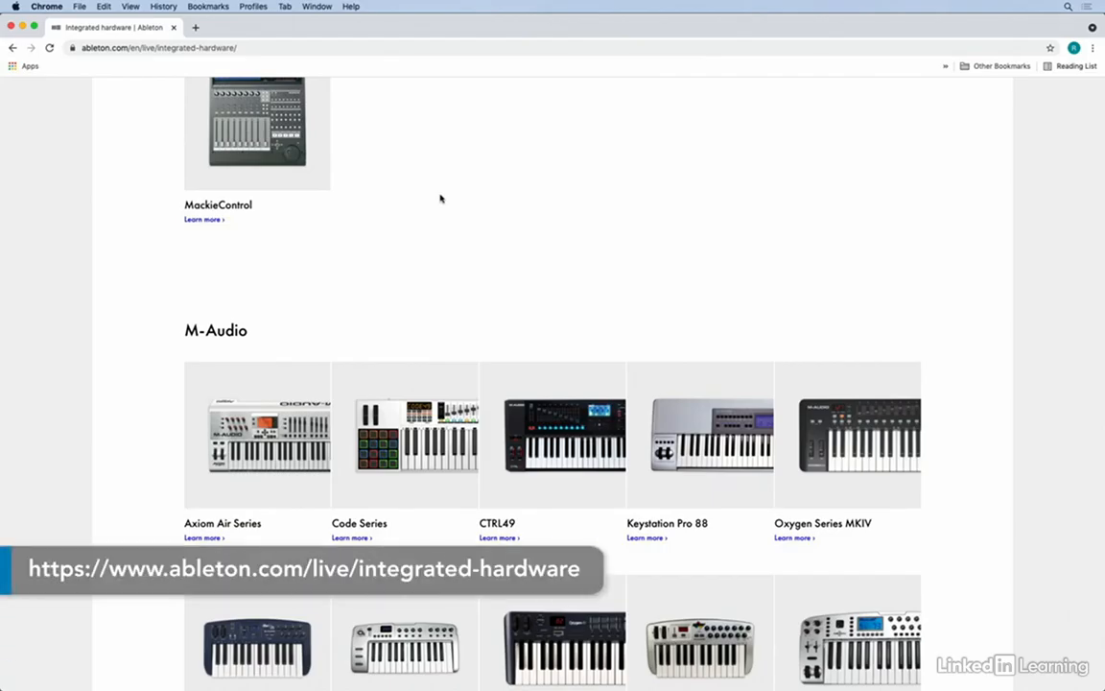
Browse the partner controllers on Ableton's Integrated hardware page, from the M-Audio section back to the AKAI section.
scroll(440, 198, up, 15)
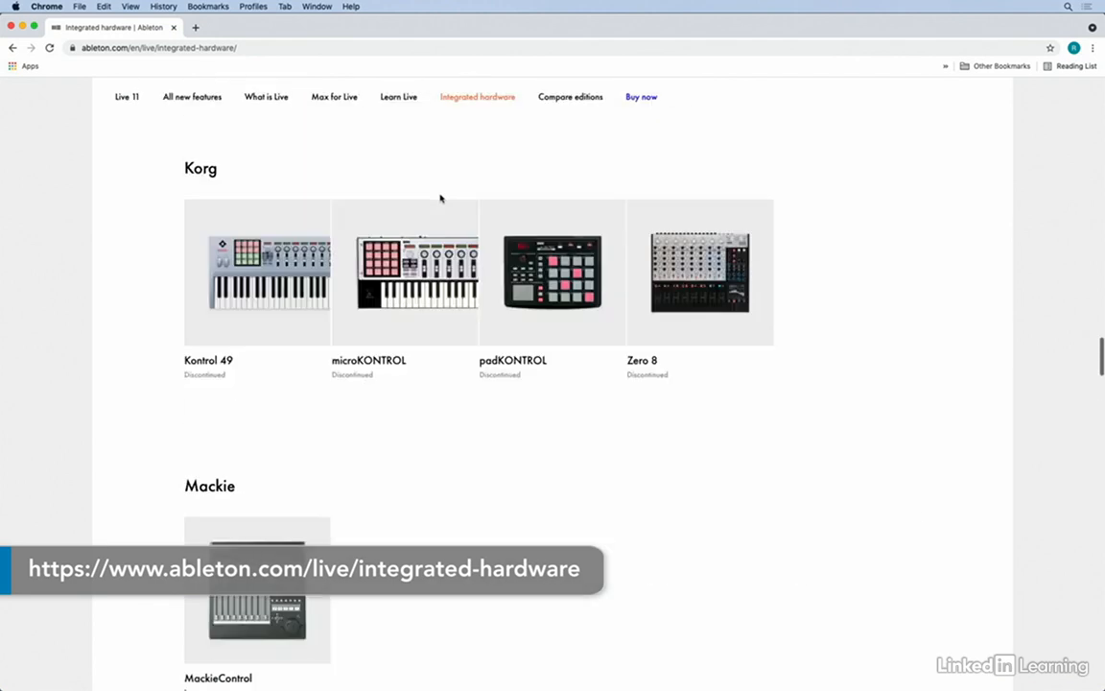
scroll(440, 198, up, 15)
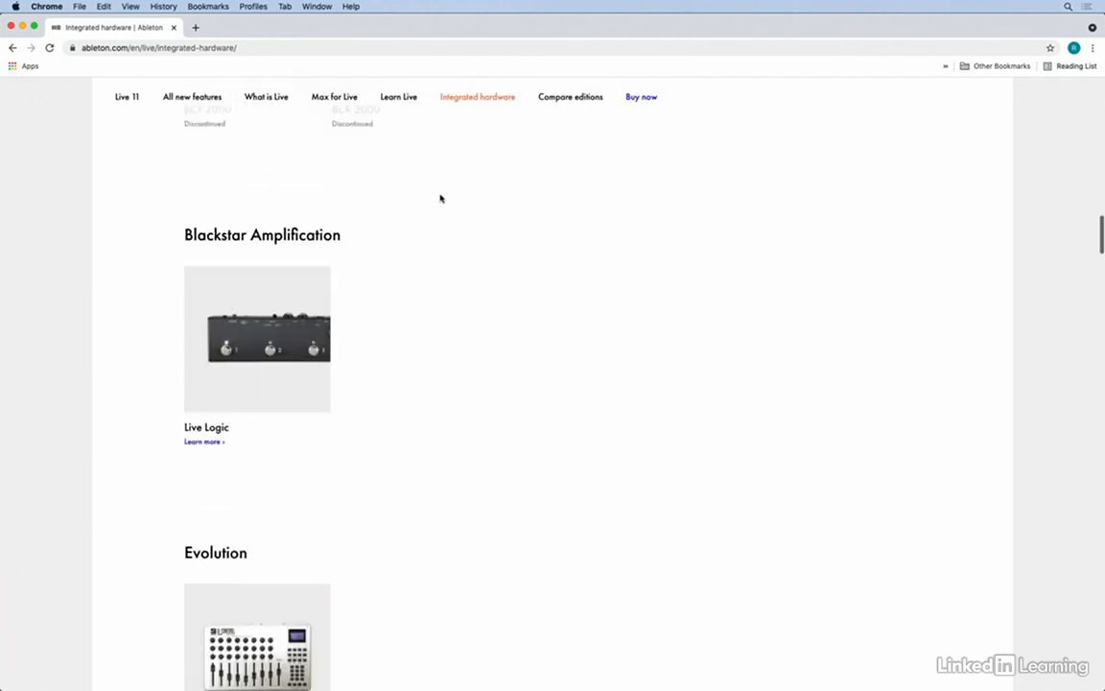
scroll(440, 199, up, 15)
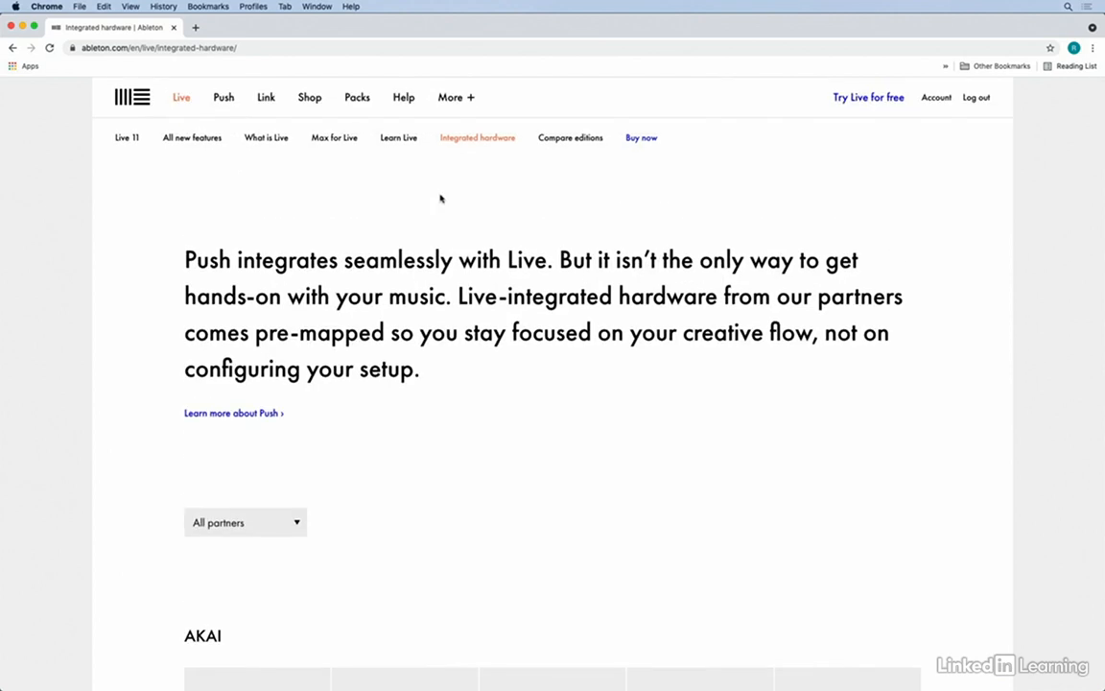
scroll(440, 199, down, 6)
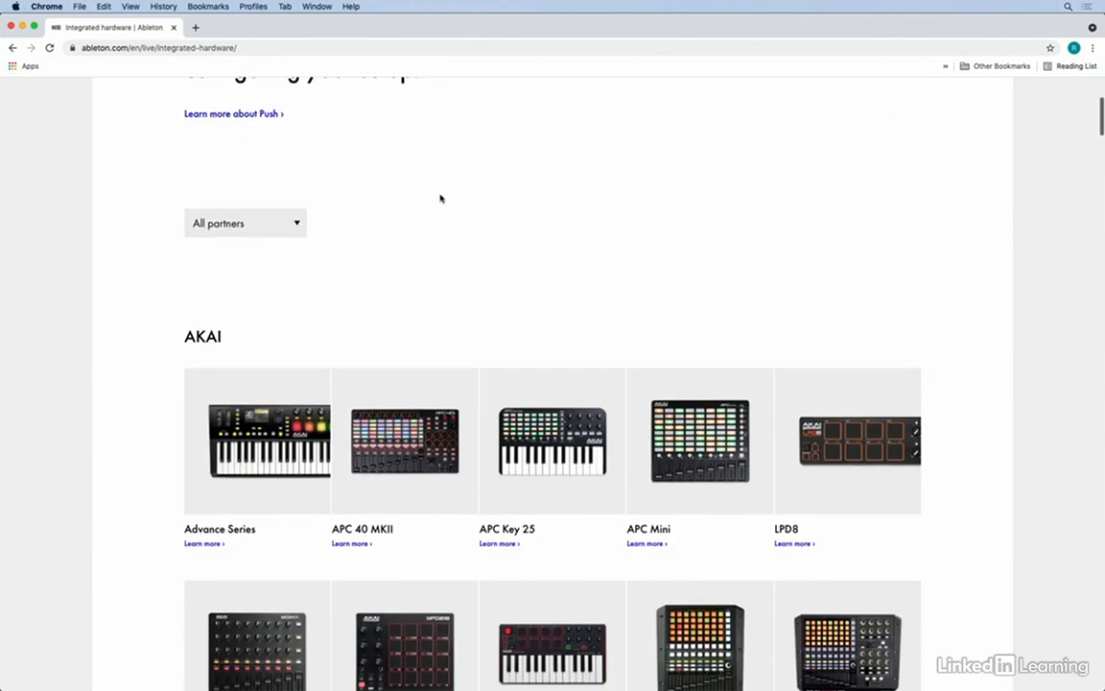
Switch to Ableton Live and review the supported control surfaces in the Link, Tempo and MIDI preferences.
key(super+Tab)
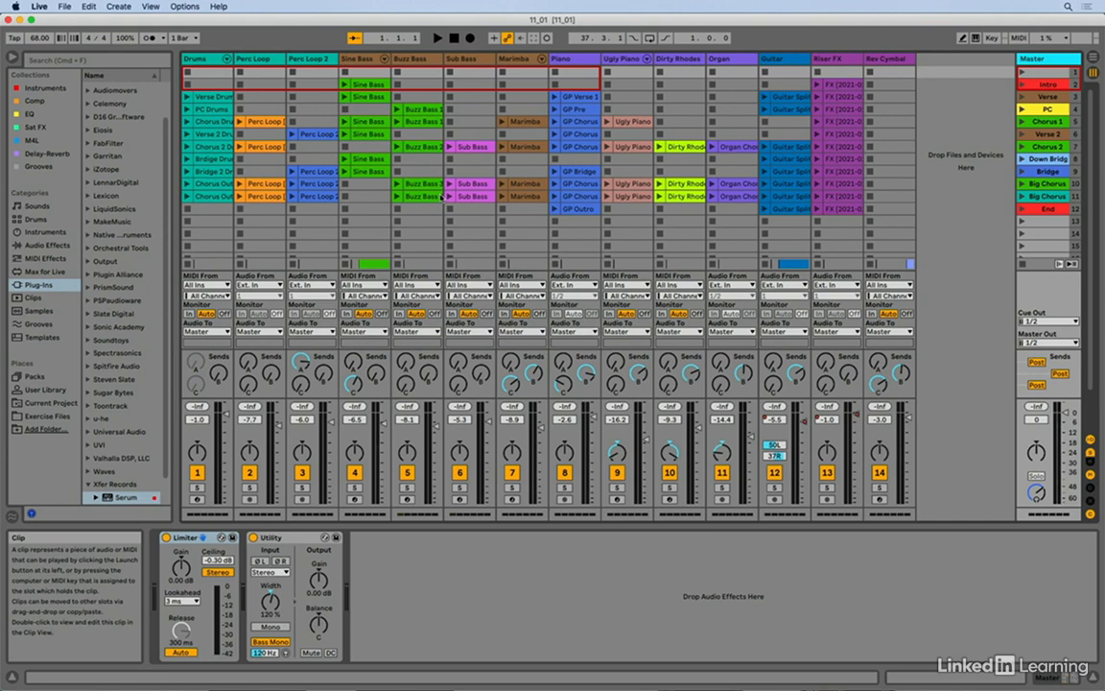
key(super+comma)
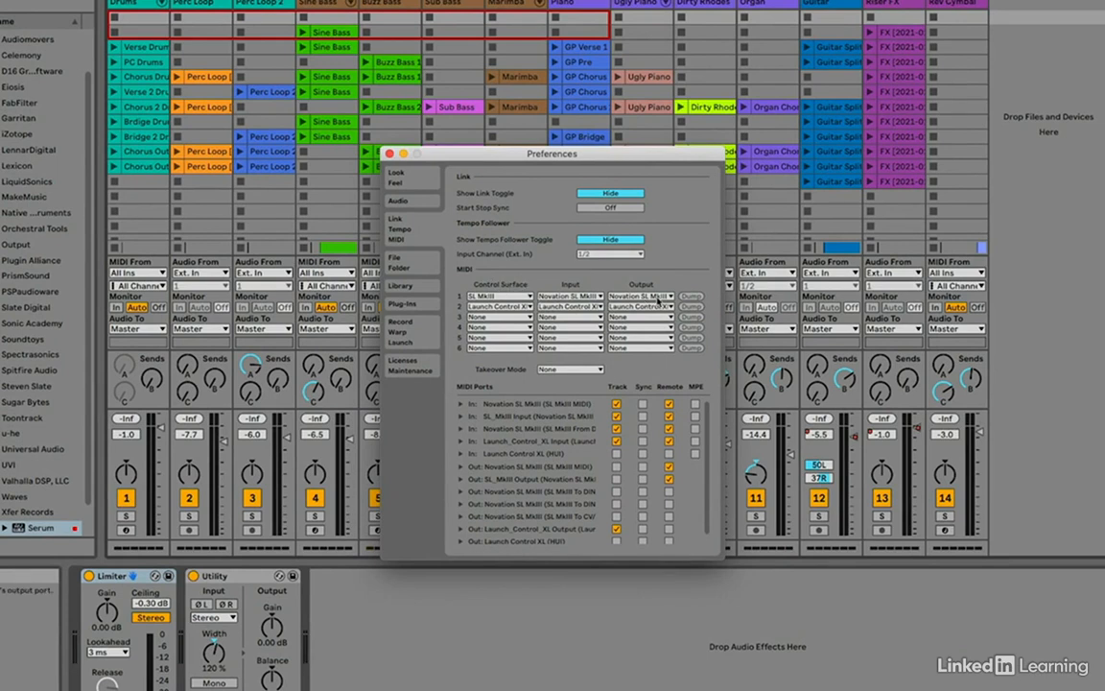
click(531, 297)
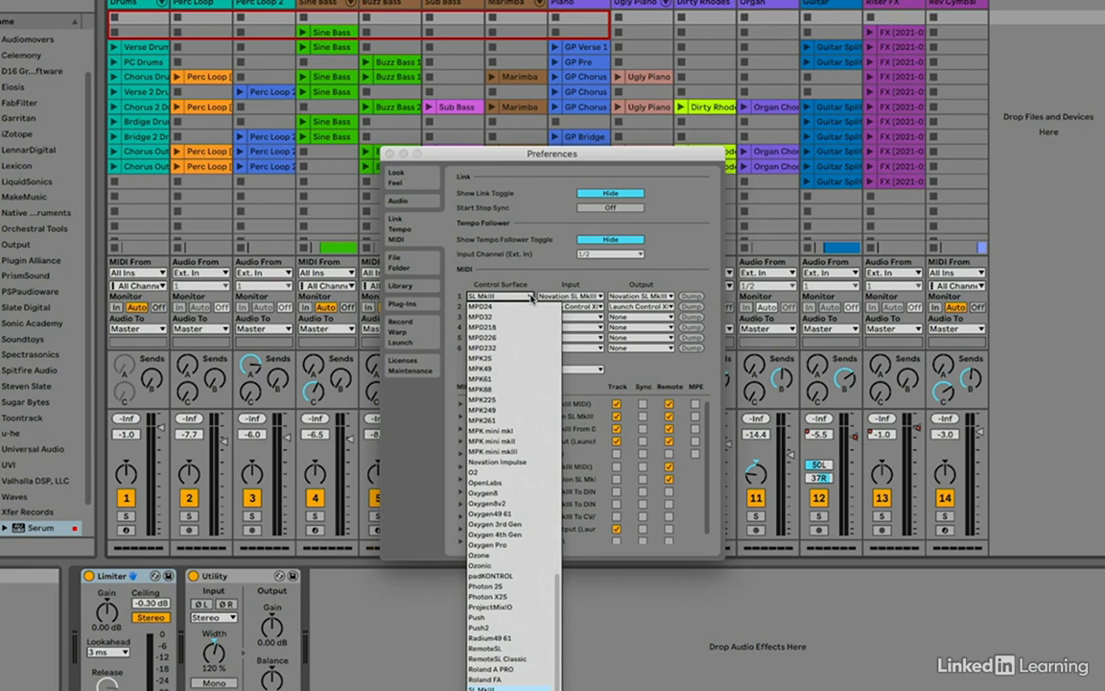
scroll(501, 304, up, 4)
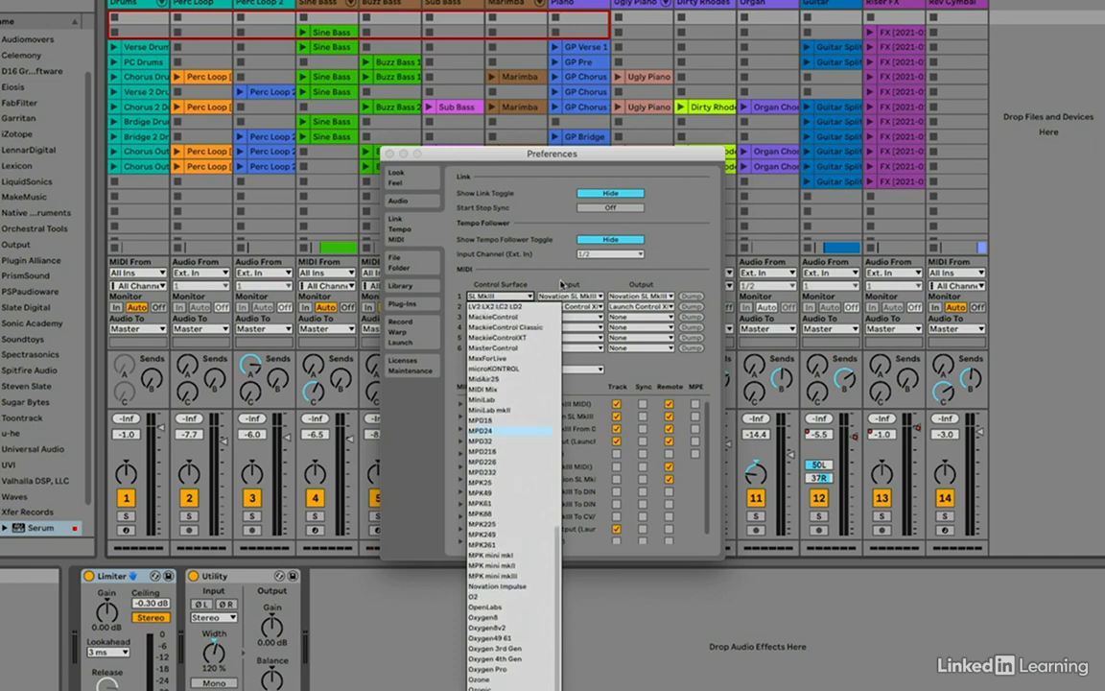
click(561, 284)
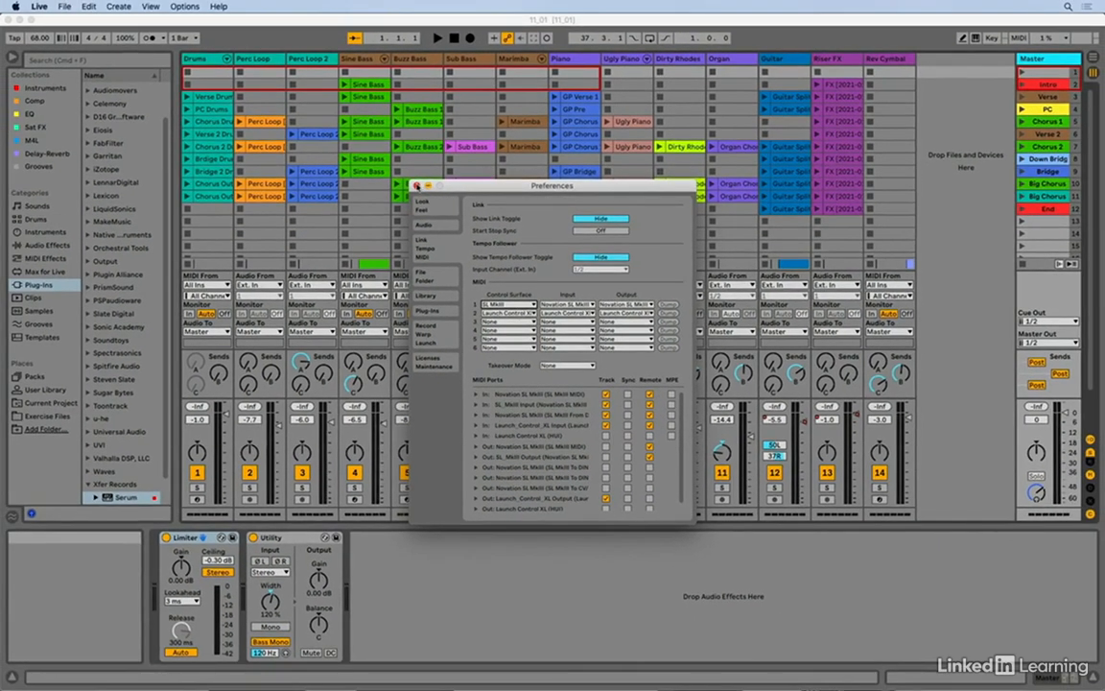
click(416, 185)
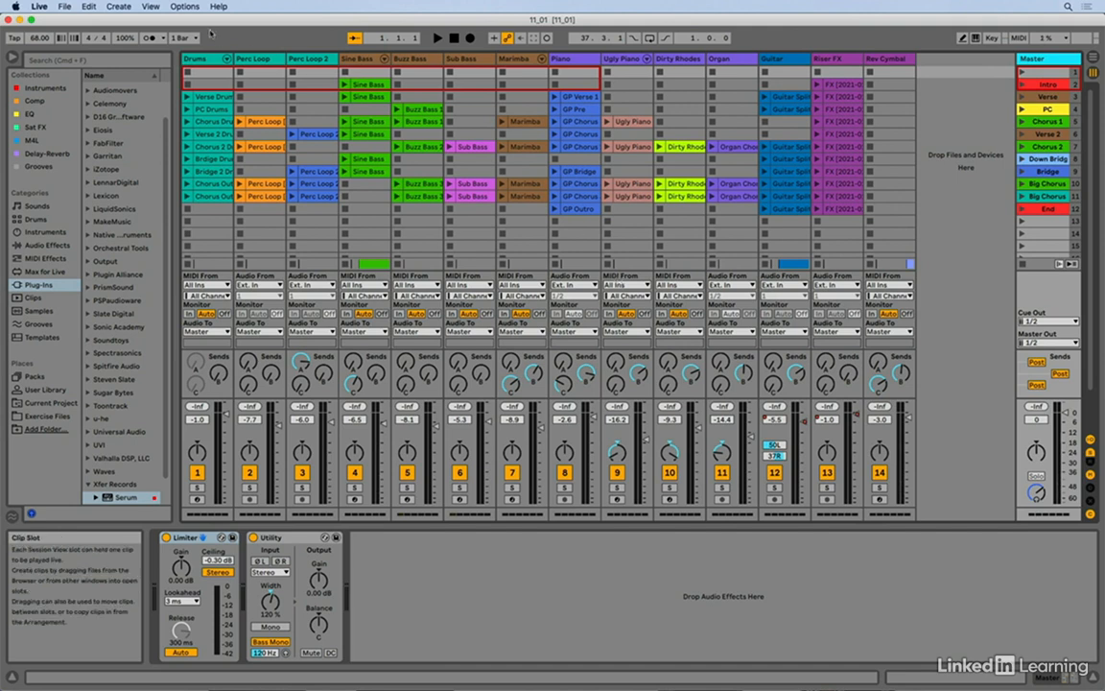
Show the Help View and open the Control Surface Reference lesson from the list of all built-in lessons.
click(151, 7)
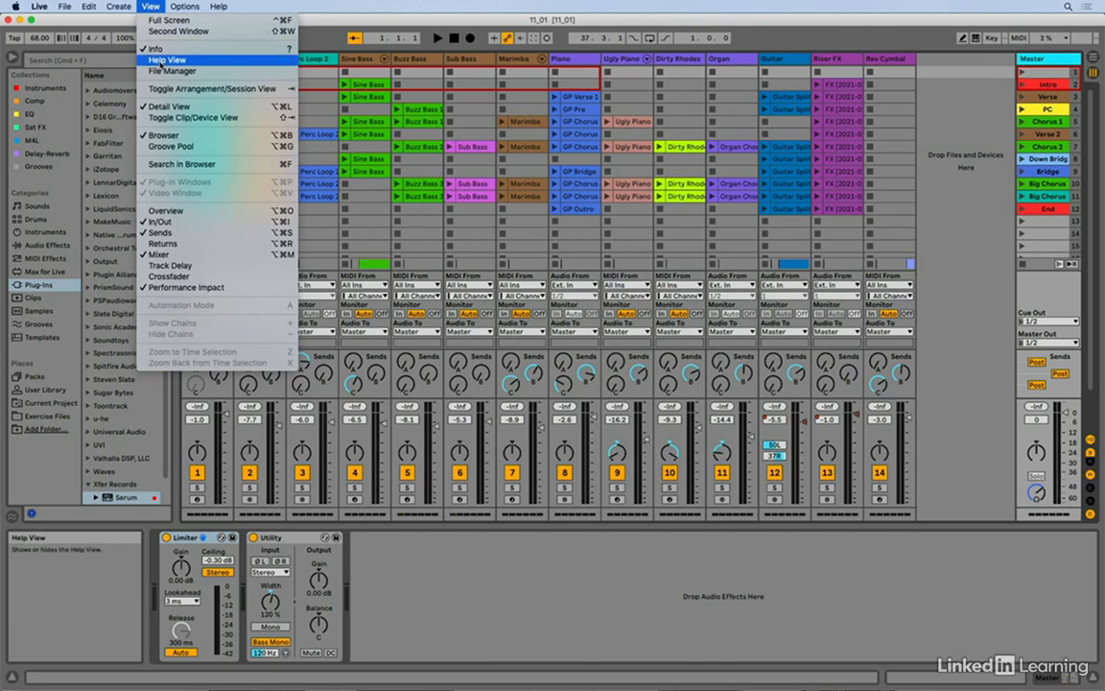
click(149, 59)
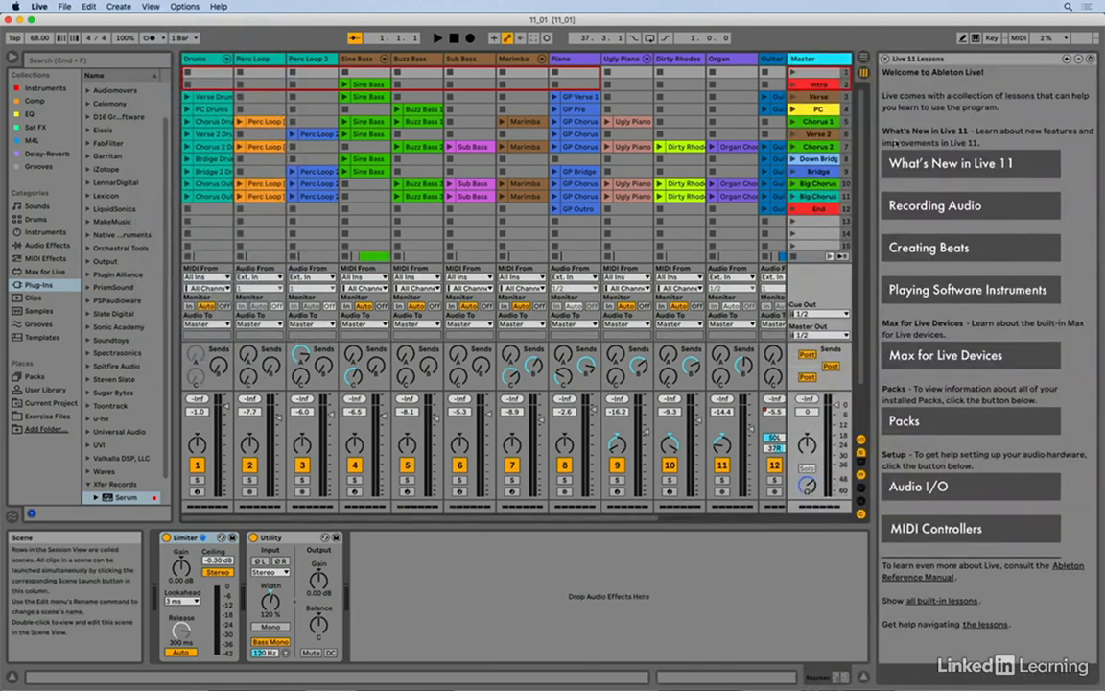
click(929, 600)
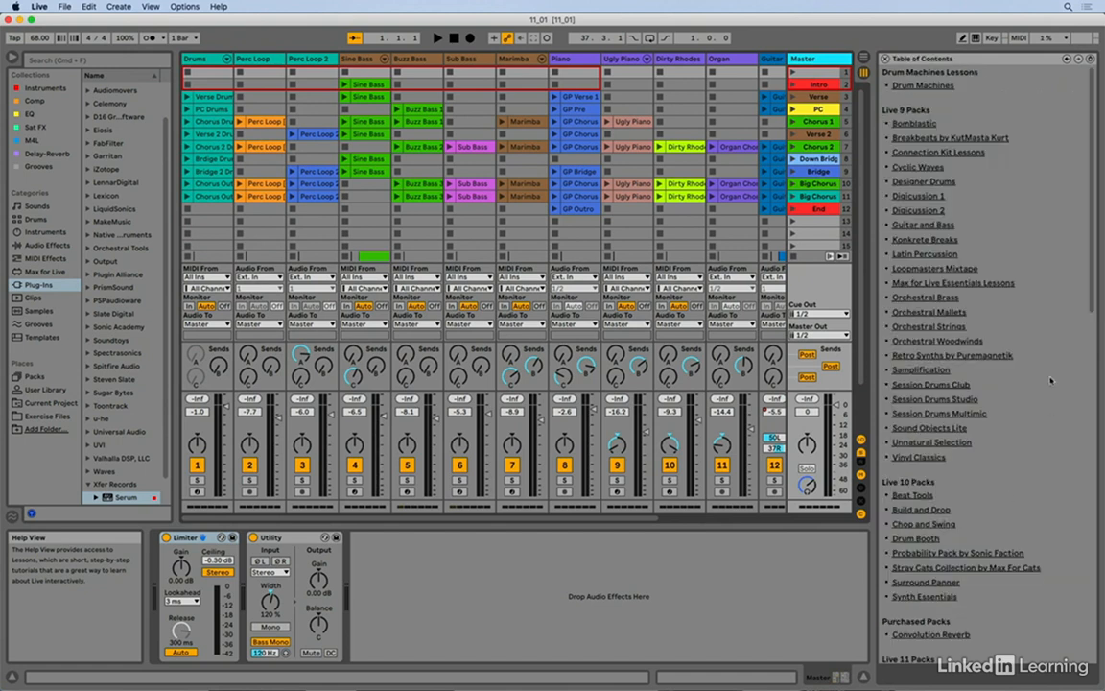
scroll(1050, 380, down, 10)
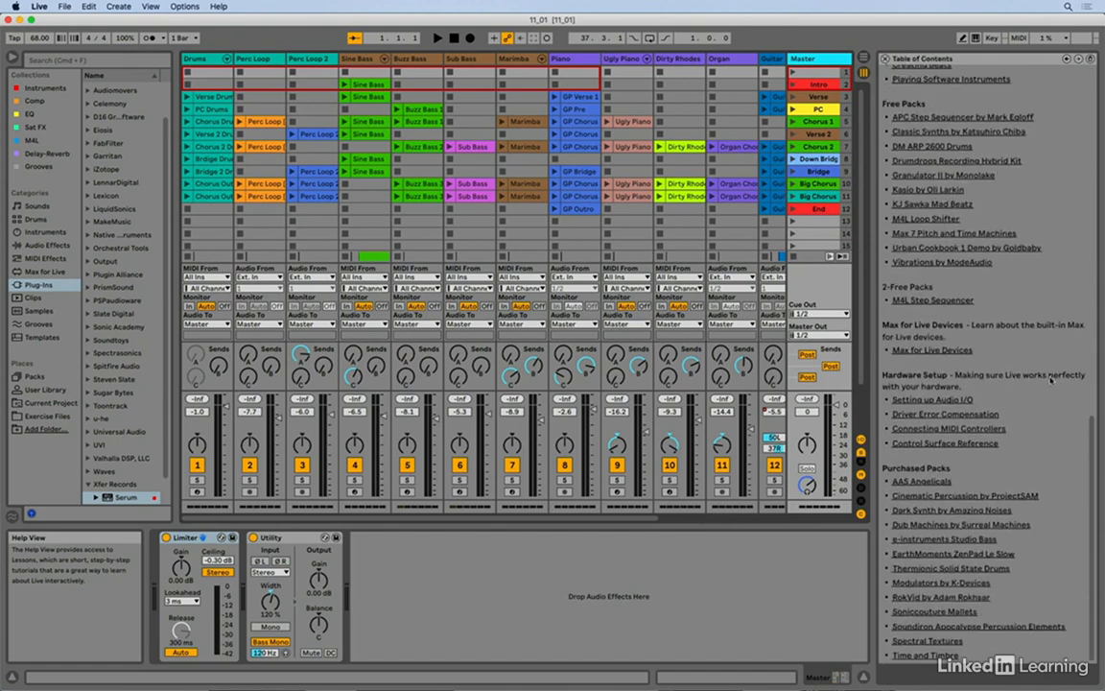
click(941, 444)
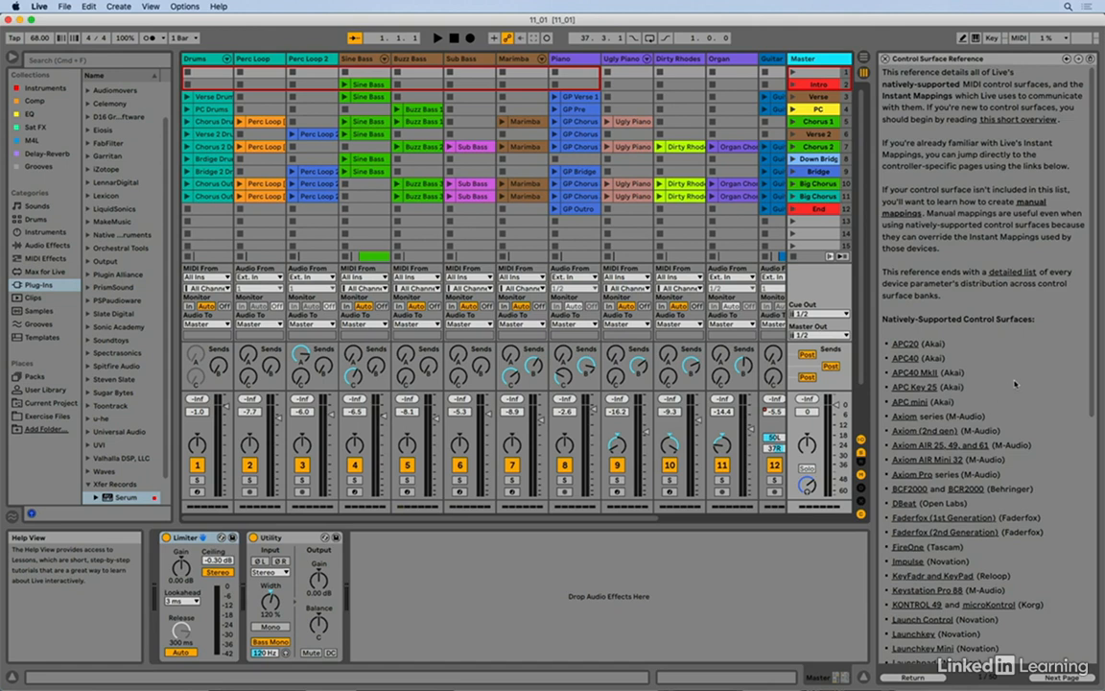
Open the detailed lesson for the M-Audio Axiom (2nd gen) from the natively supported control surfaces, and close the Help View.
scroll(1013, 384, down, 5)
scroll(1014, 383, down, 1)
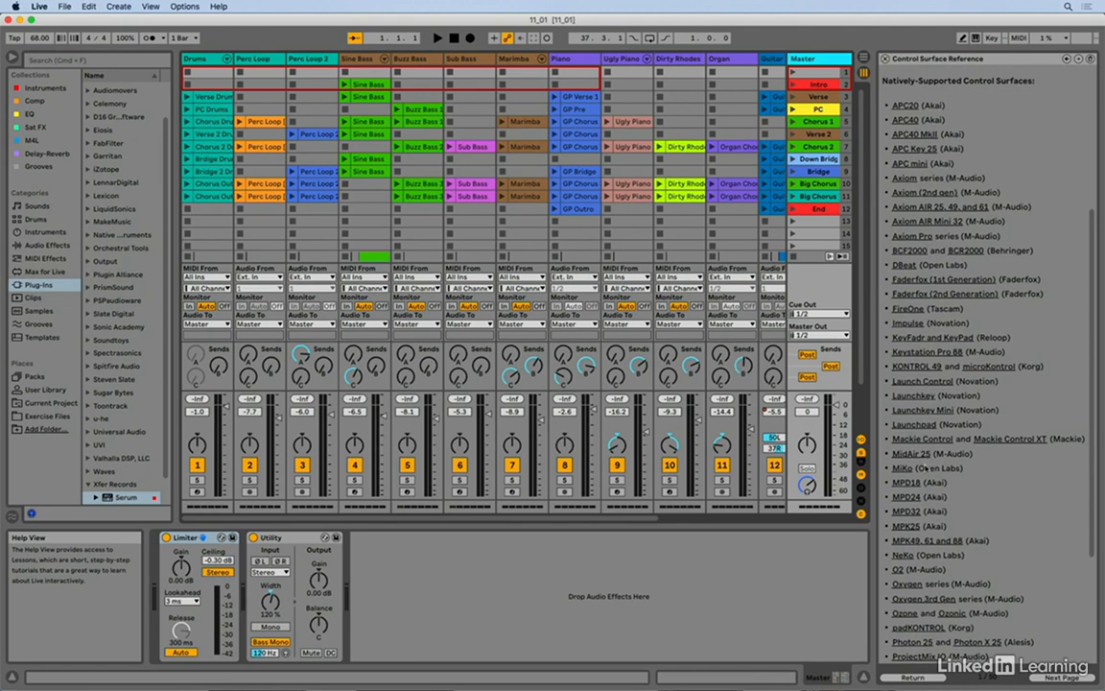
click(911, 193)
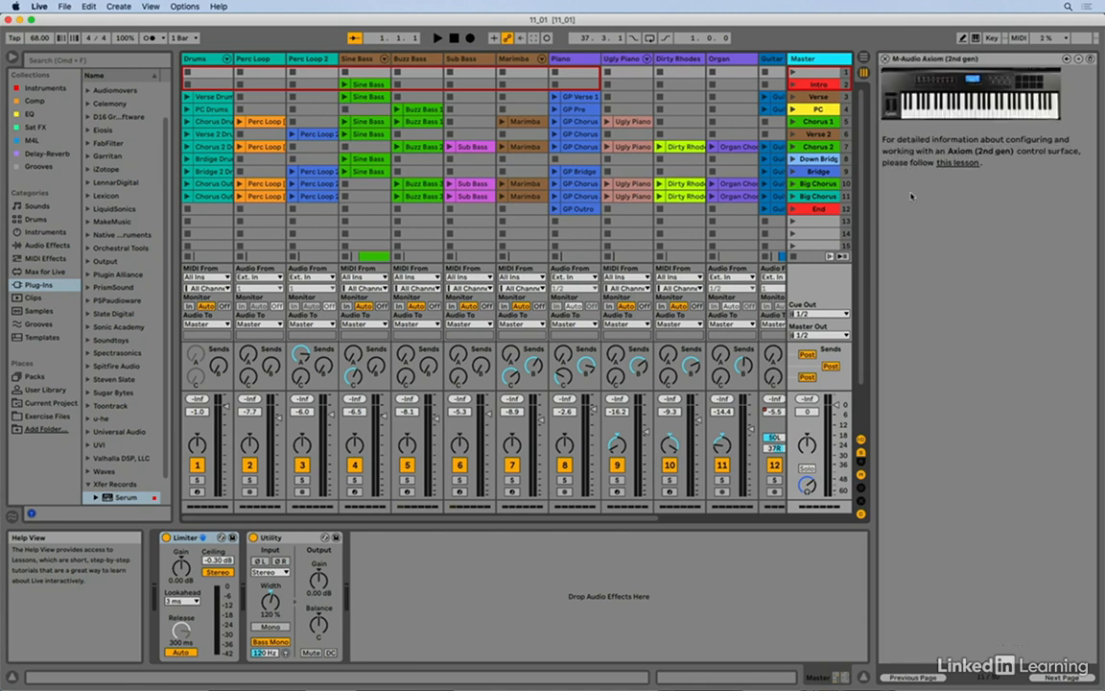
click(963, 164)
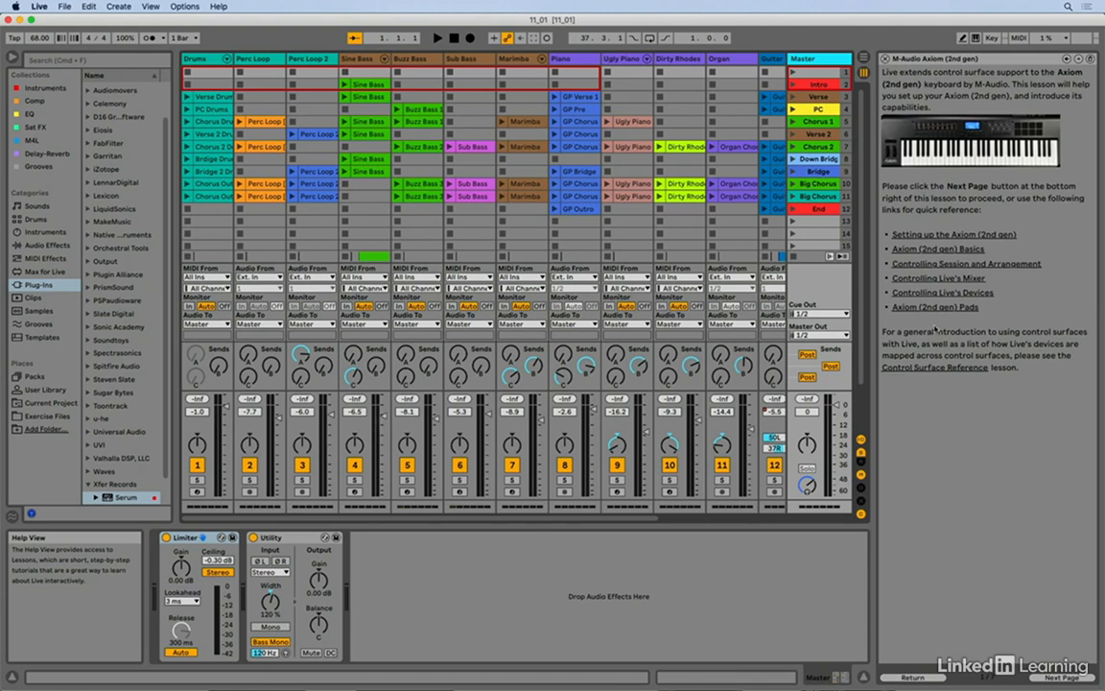
click(884, 58)
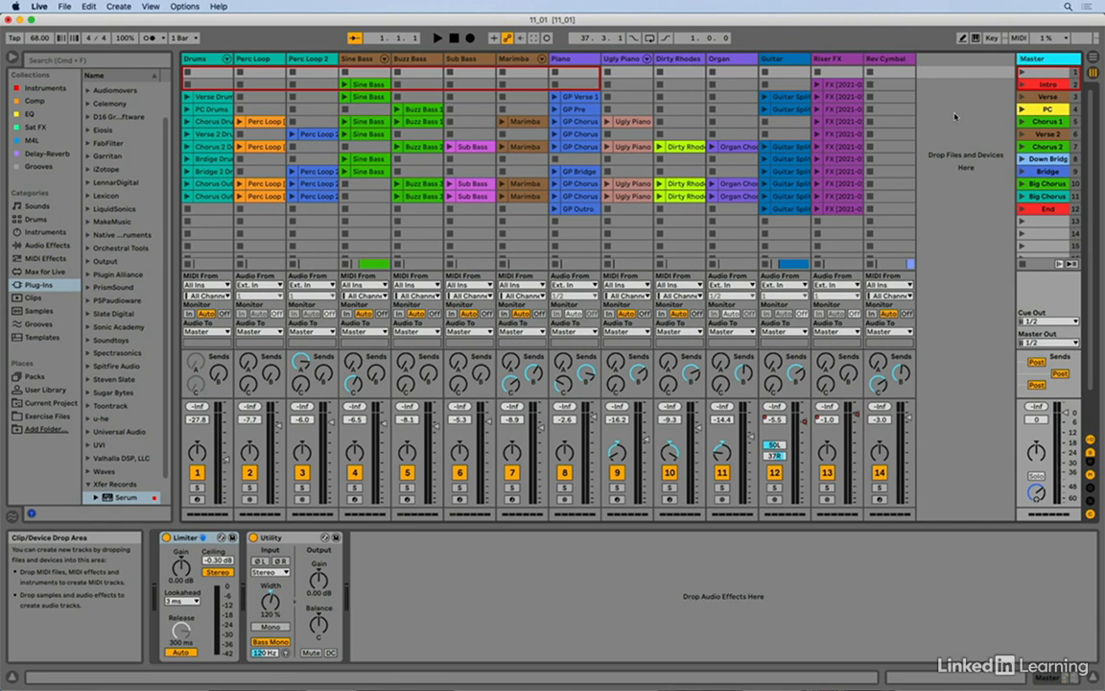
Play and stop the song from its start in Arrangement View, and return to Session View.
key(Tab)
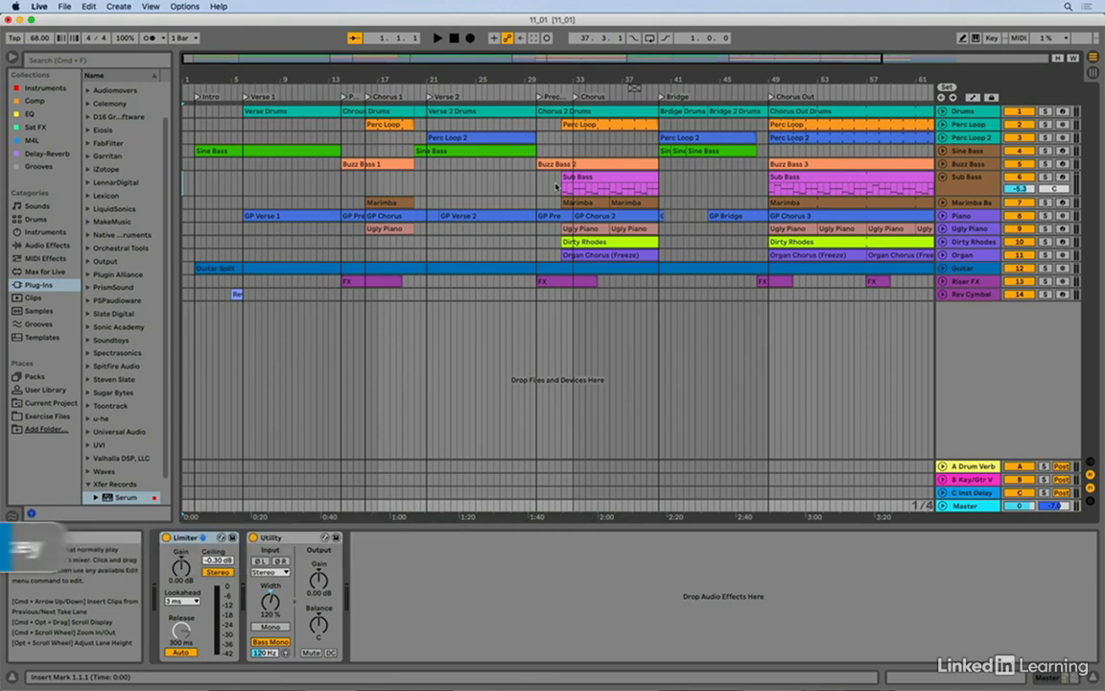
key(space)
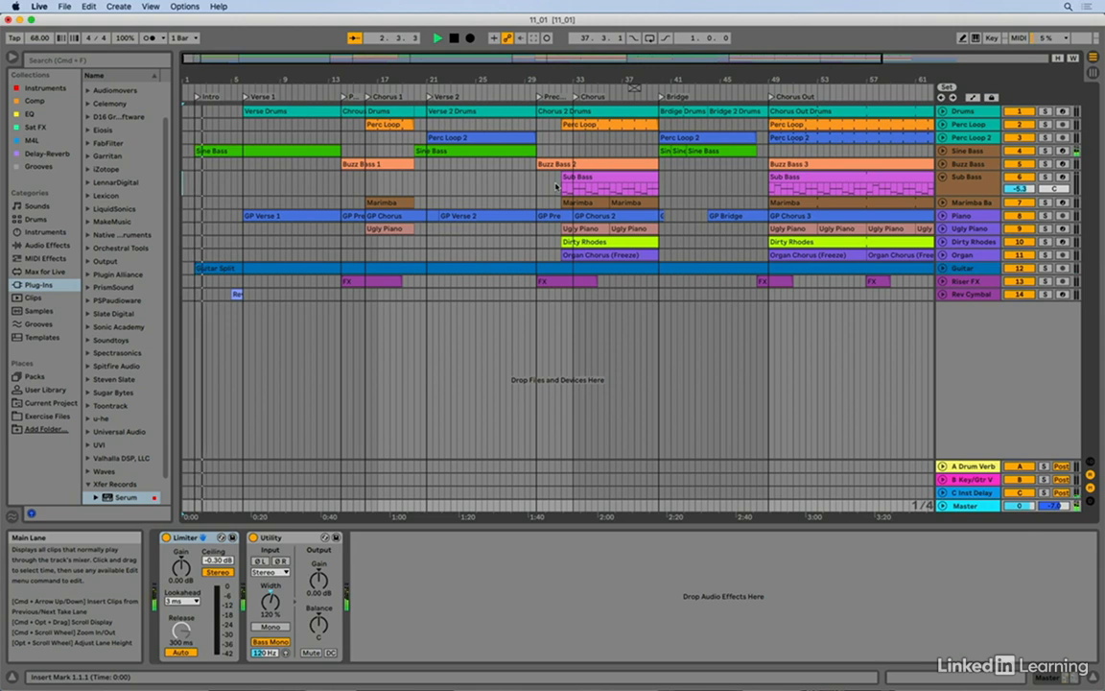
key(space)
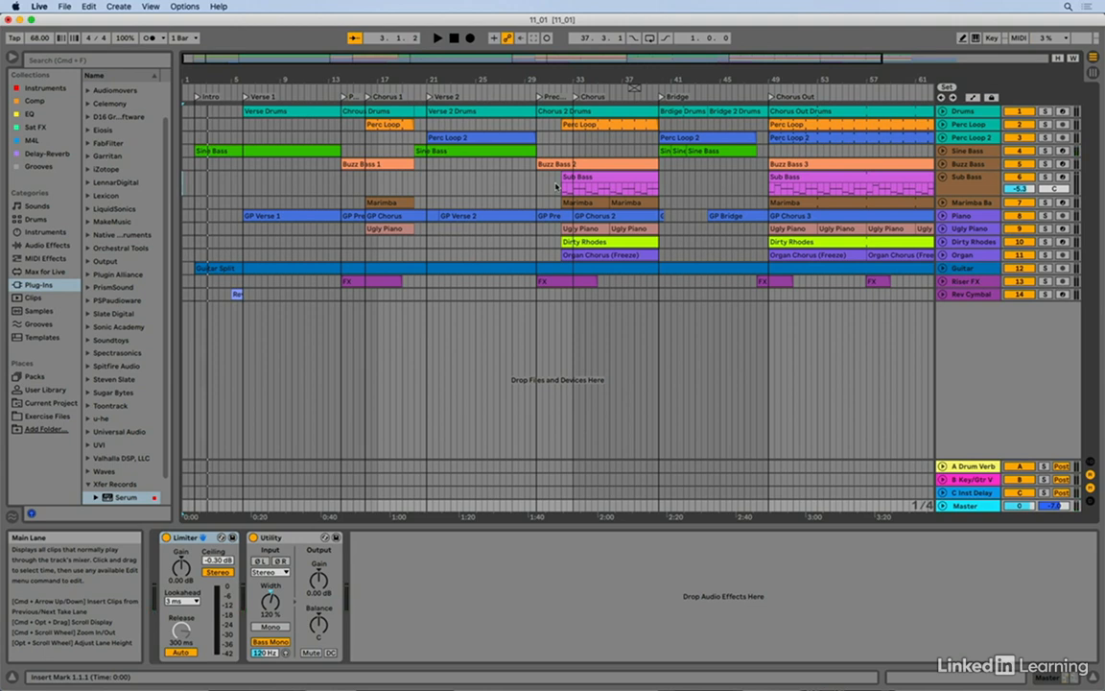
key(space)
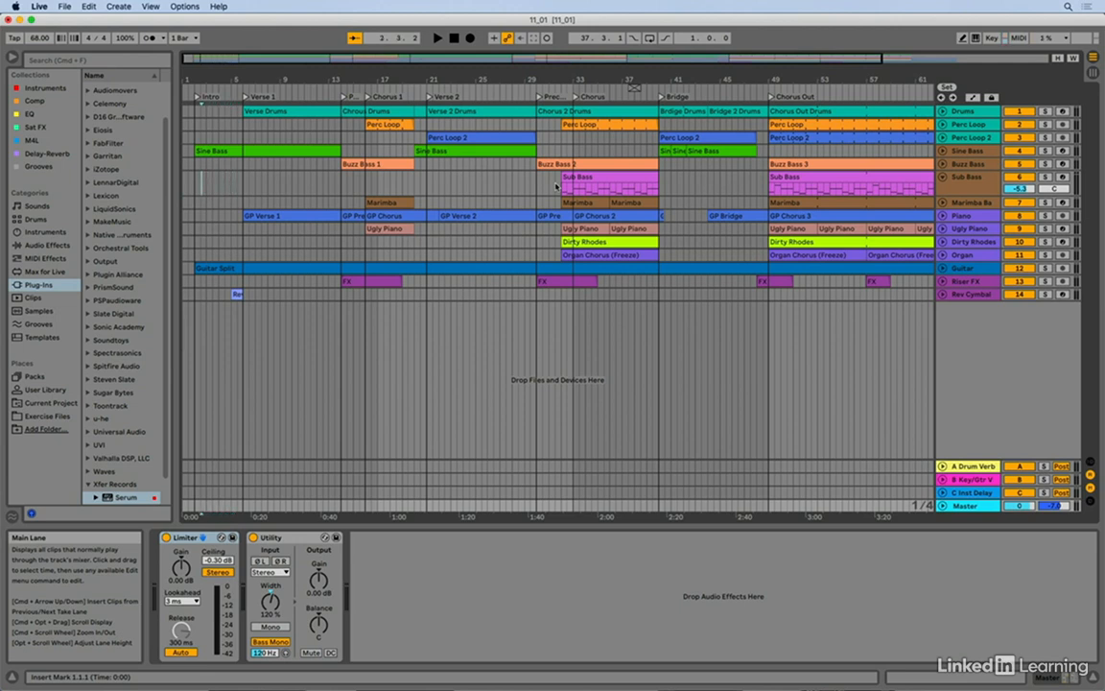
key(Tab)
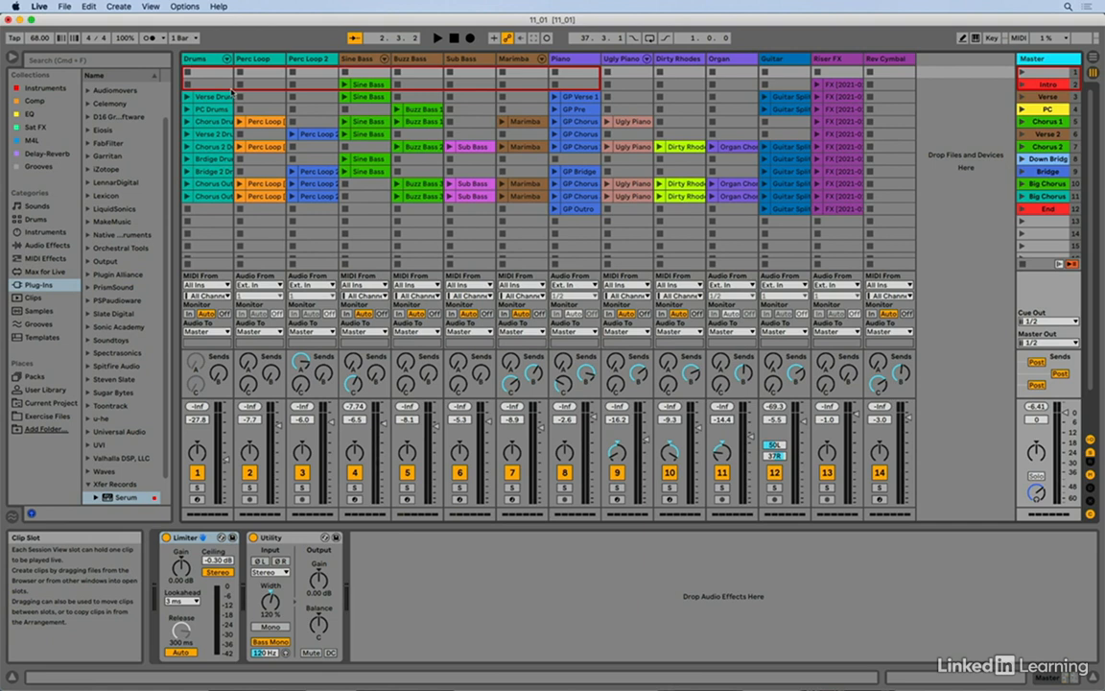
Select the Marimba track and step the track selection onward to Riser FX.
click(507, 75)
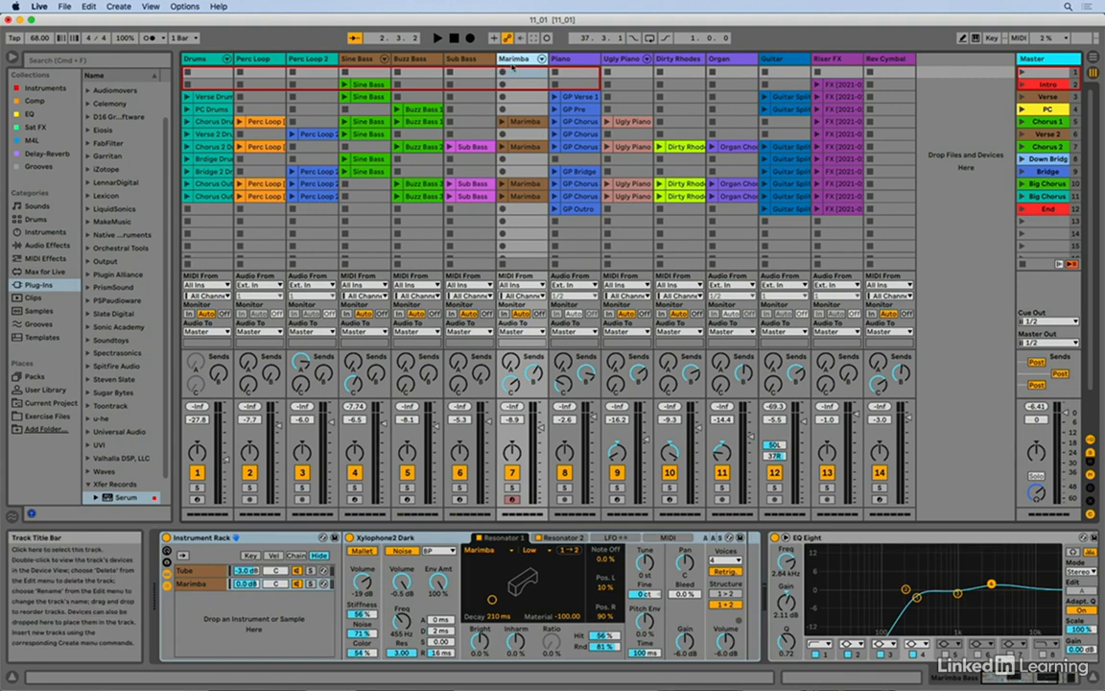
key(Right)
key(Right)
key(Right)
key(Right)
key(Right)
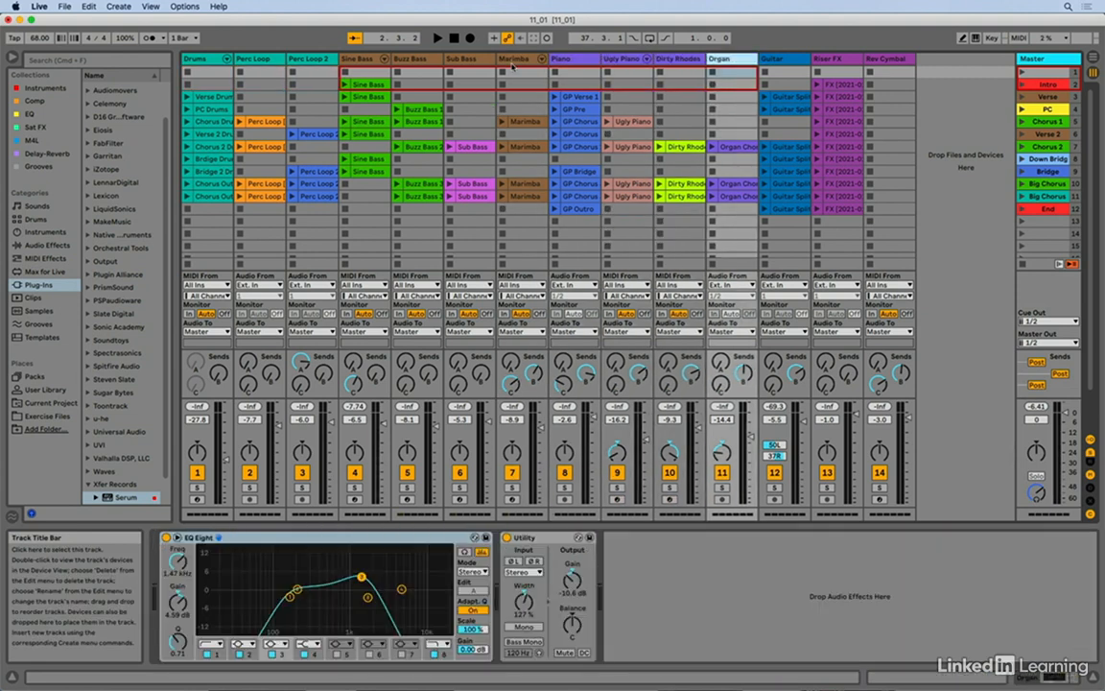
key(Right)
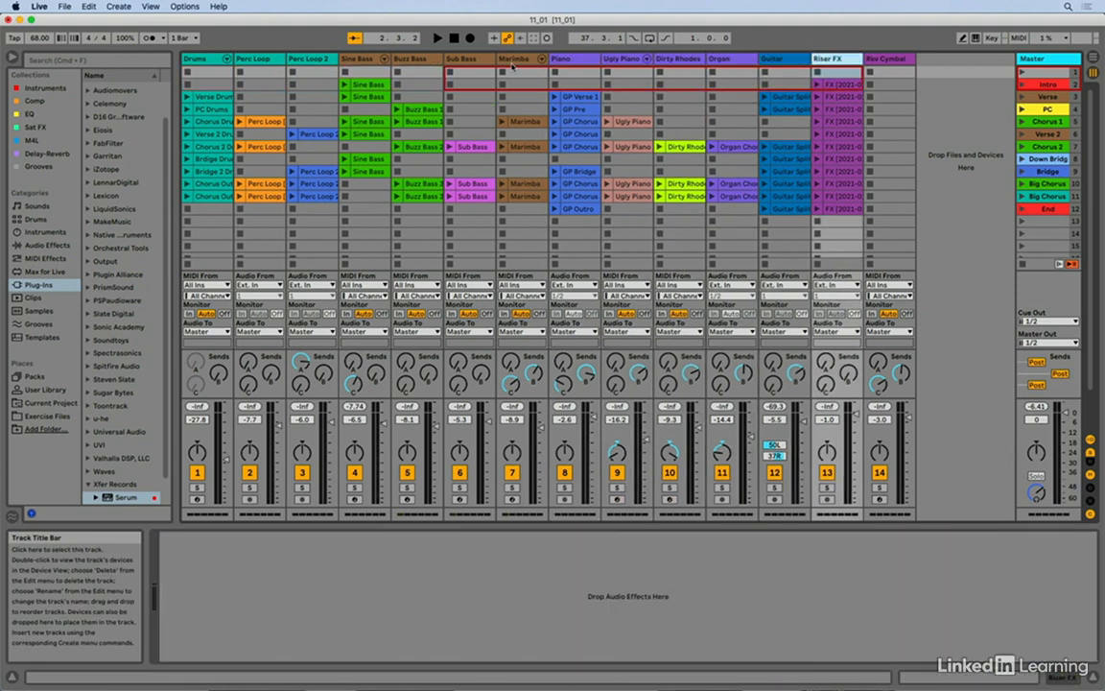
Step the track selection back from Riser FX to the Drums track.
key(Left)
key(Left)
key(Left)
key(Left)
key(Left)
key(Left)
key(Left)
key(Left)
key(Left)
key(Left)
key(Left)
key(Left)
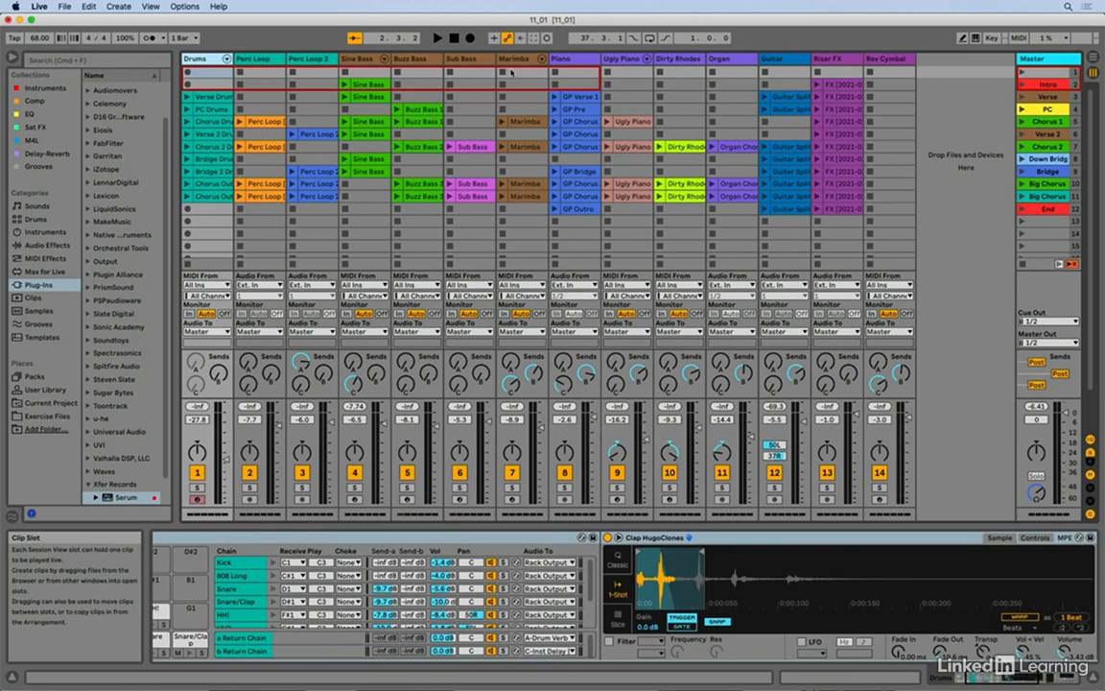
Adjust the Sine Bass rack's macros: Spread 31%, Tone 67%, HPF 71.7 Hz and Drive 10.5 dB.
click(359, 59)
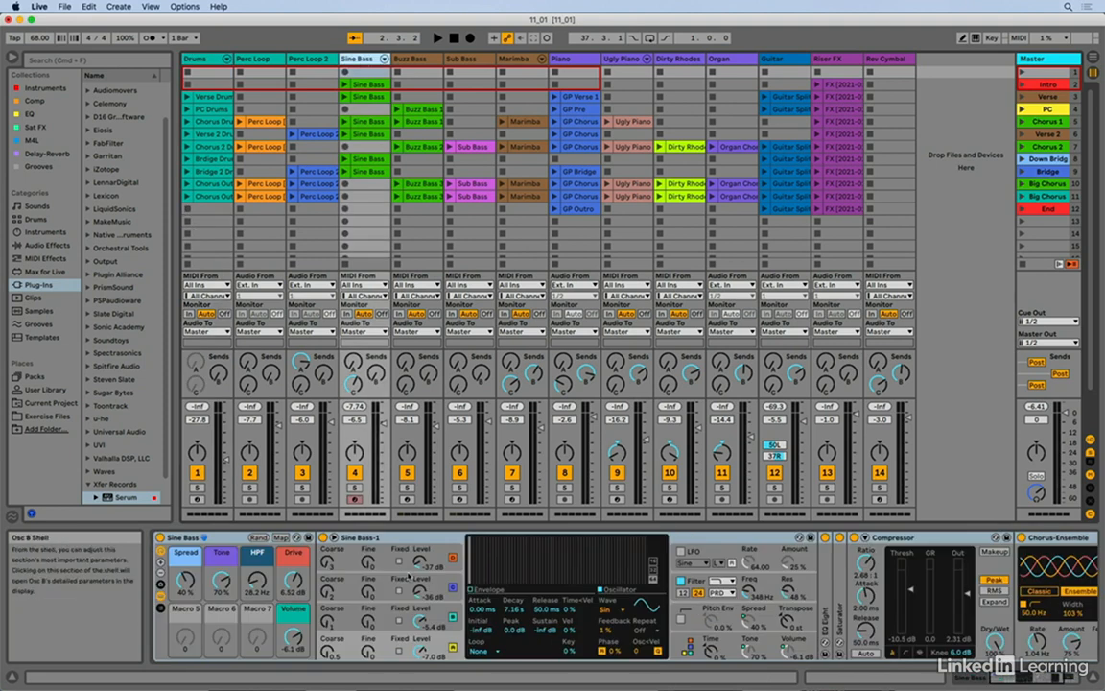
click(205, 538)
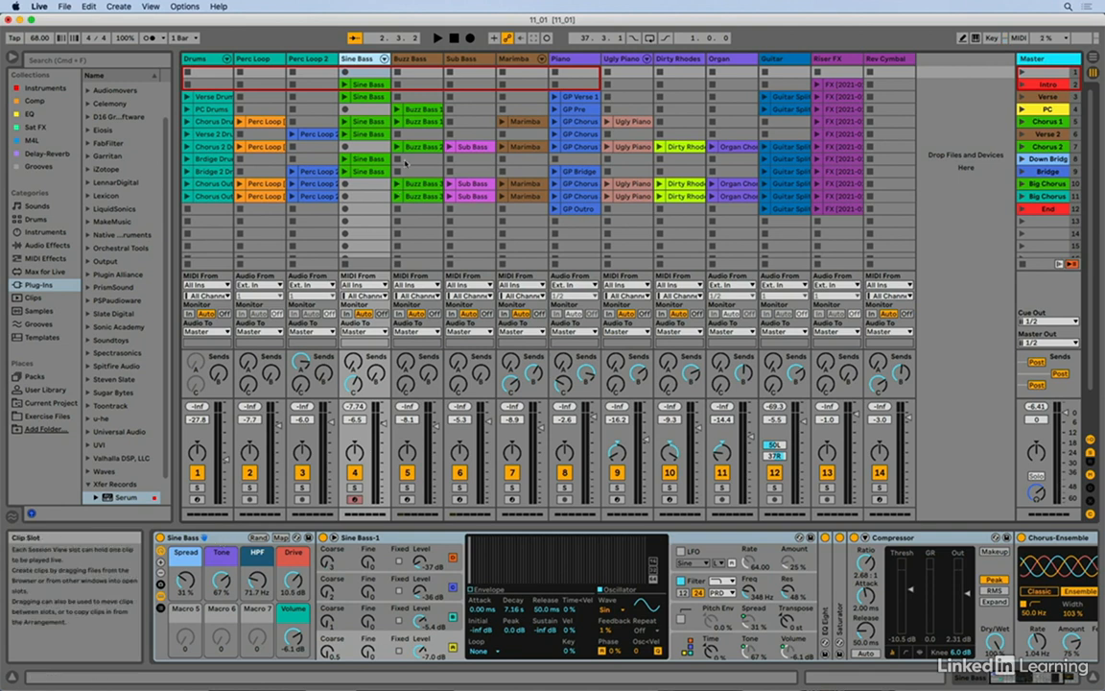
On the Buzz Bass track, set Operator's filter to 237 Hz with 41% resonance and EQ Eight's first band to 47.4 Hz.
click(411, 59)
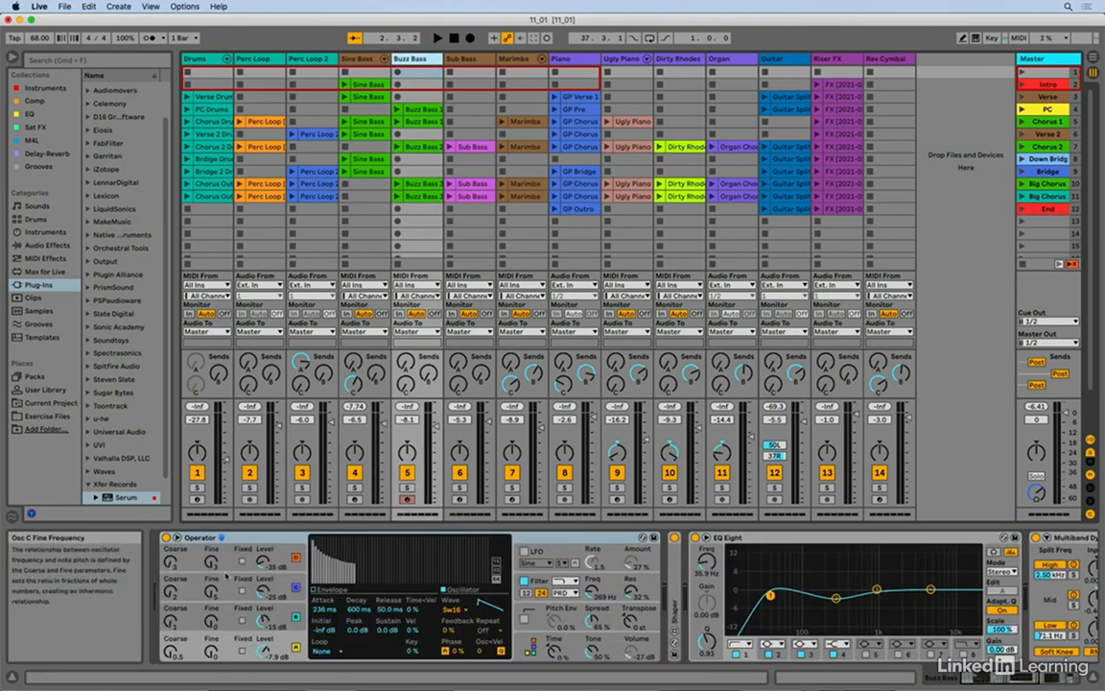
click(252, 539)
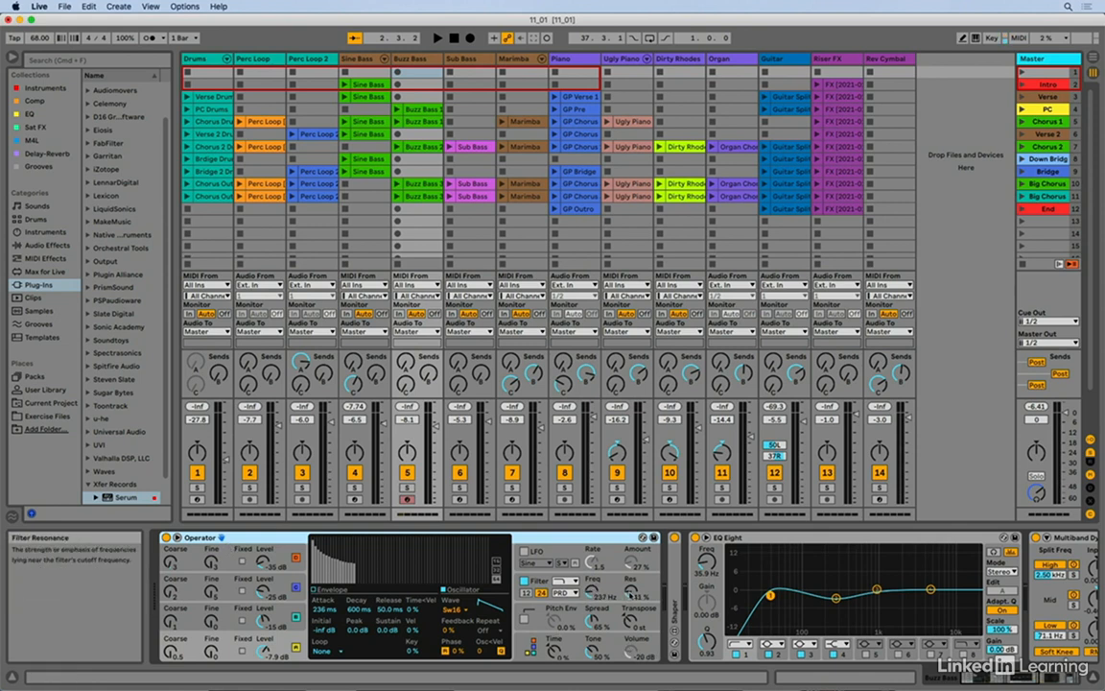
click(807, 540)
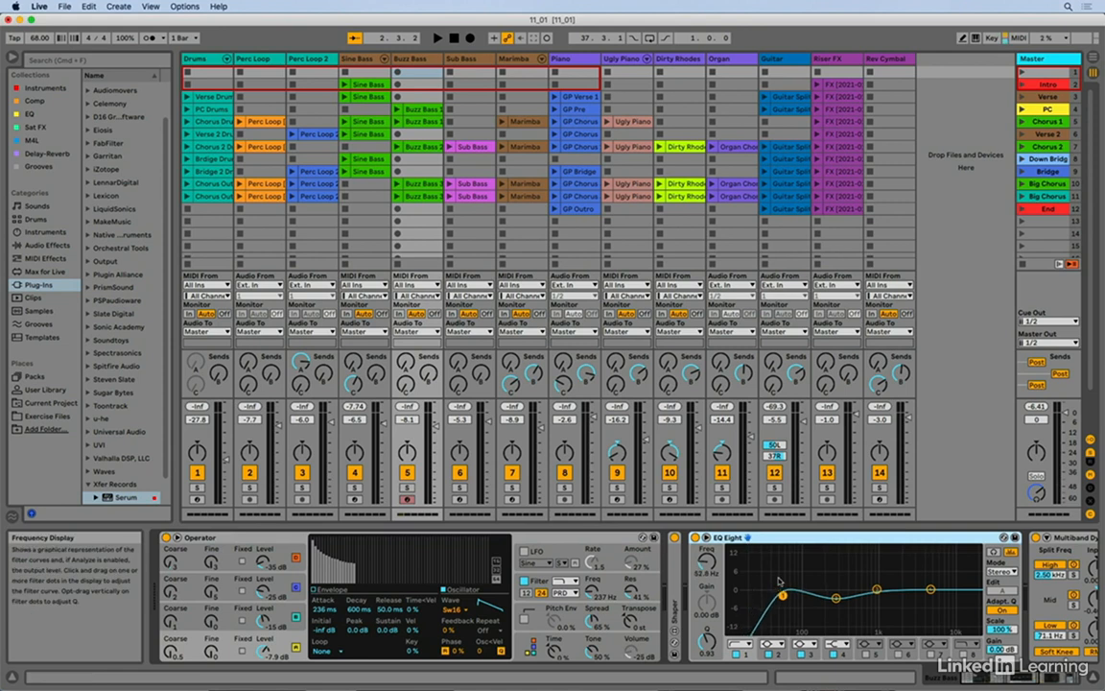
scroll(959, 576, right, 5)
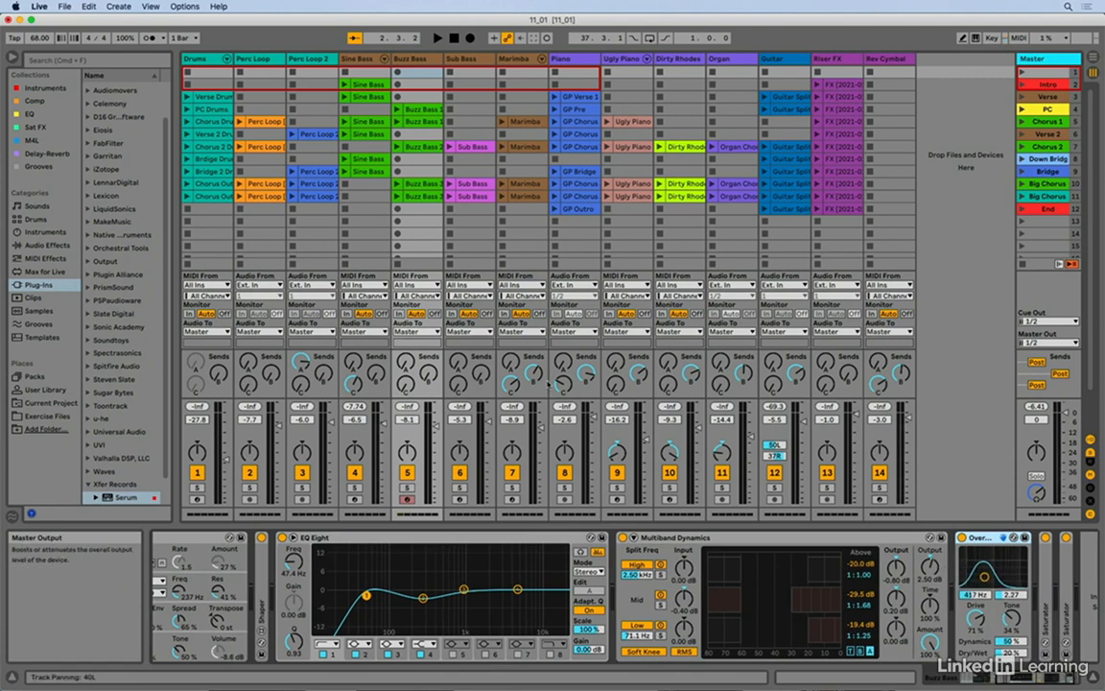
On the Sub Bass track, set Wavetable's first oscillator position to 40% and its filter frequency to 734 Hz.
click(460, 59)
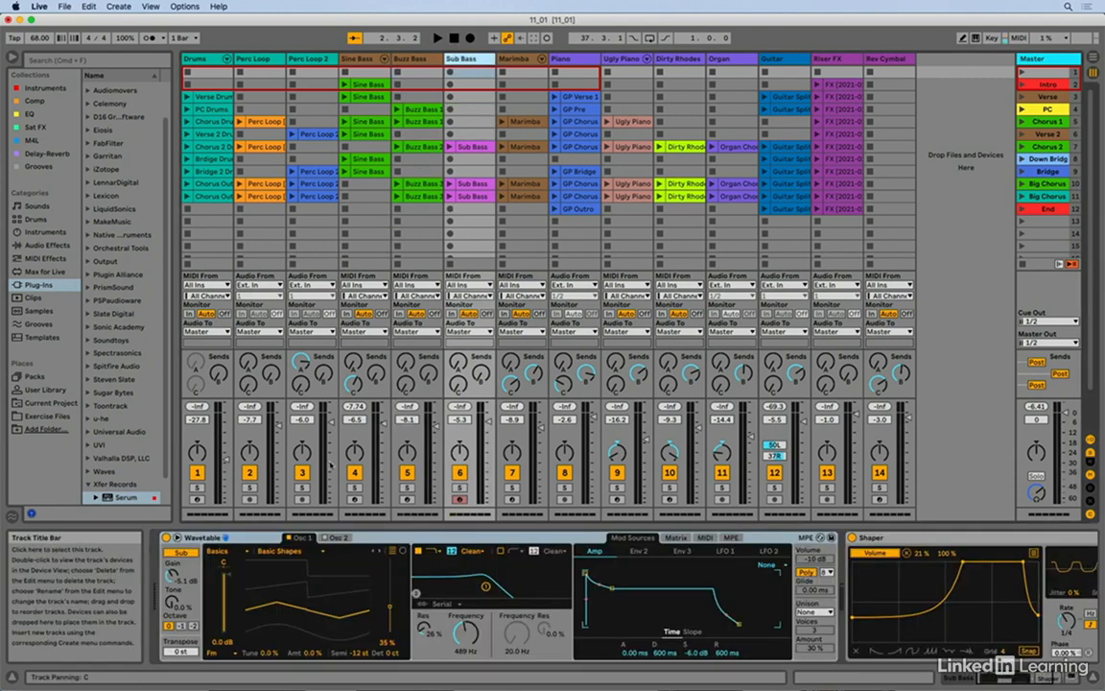
click(253, 543)
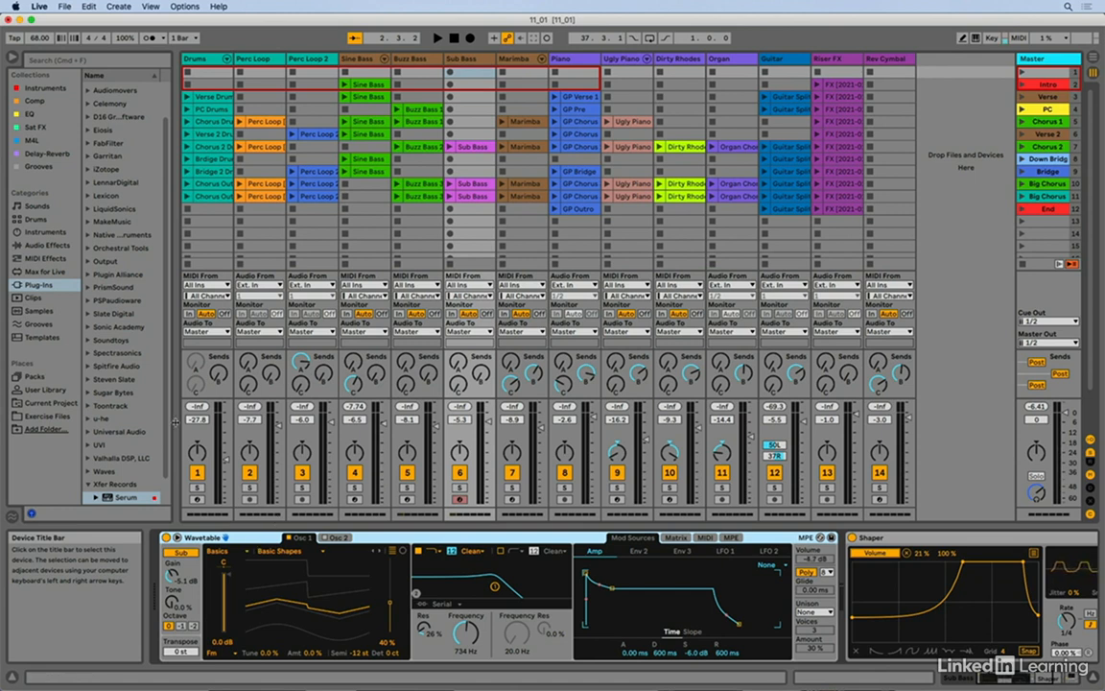
Lock the Sine Bass rack to Control Surface 1 (SL MkIII) and set its macros to Spread 33% and Tone 74%.
click(347, 58)
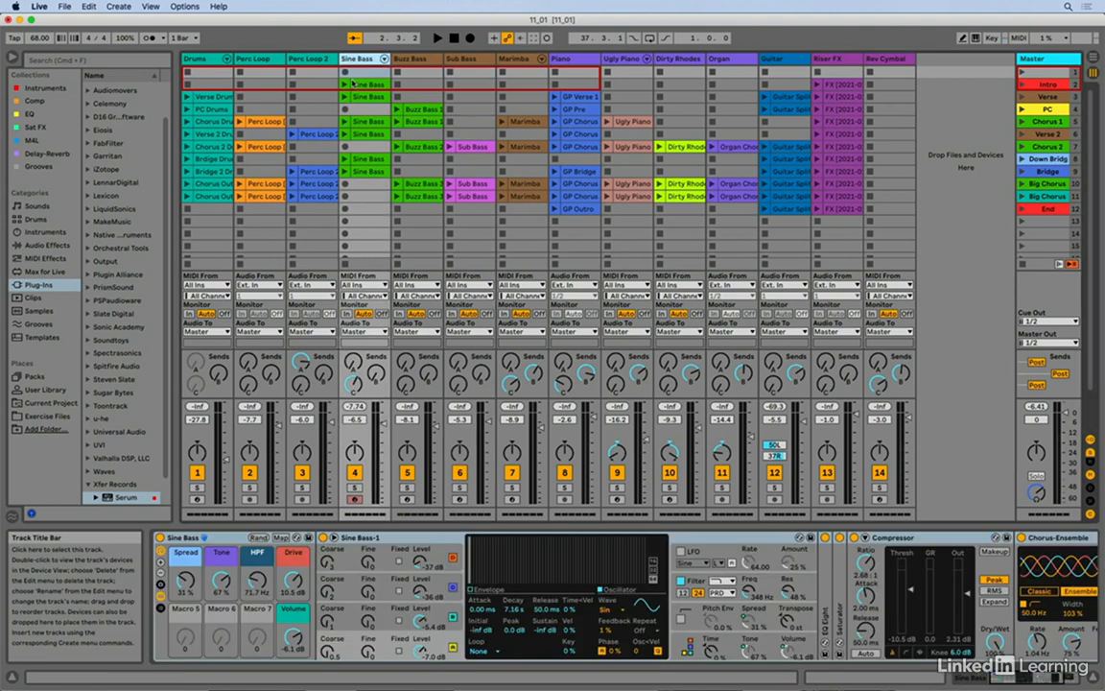
click(224, 539)
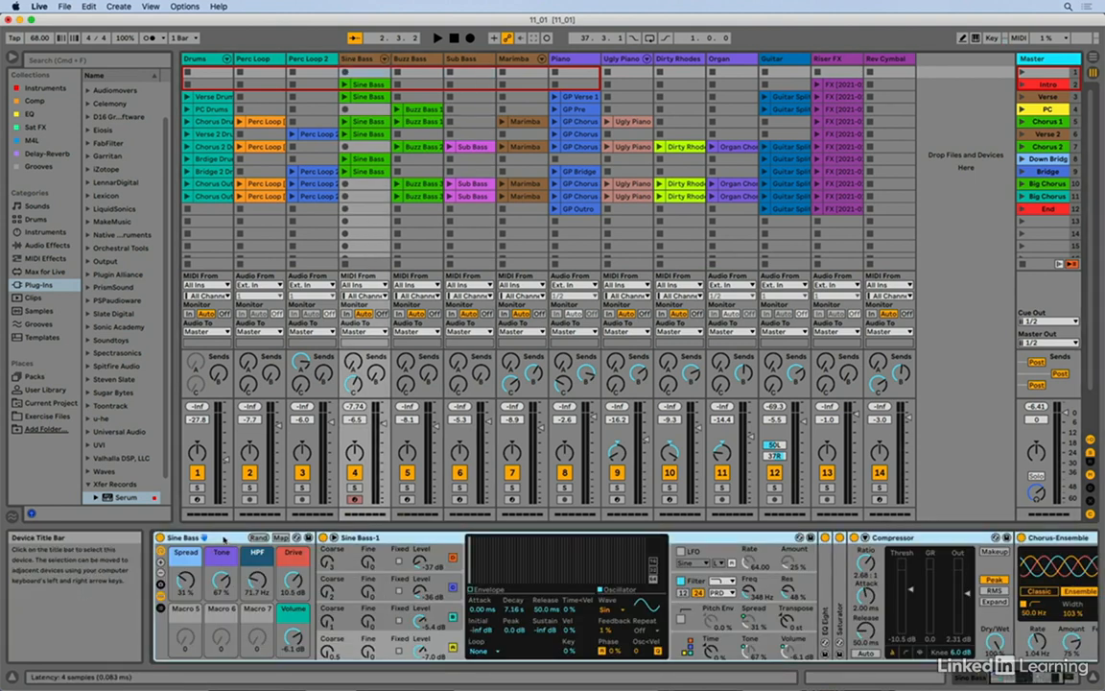
right_click(223, 539)
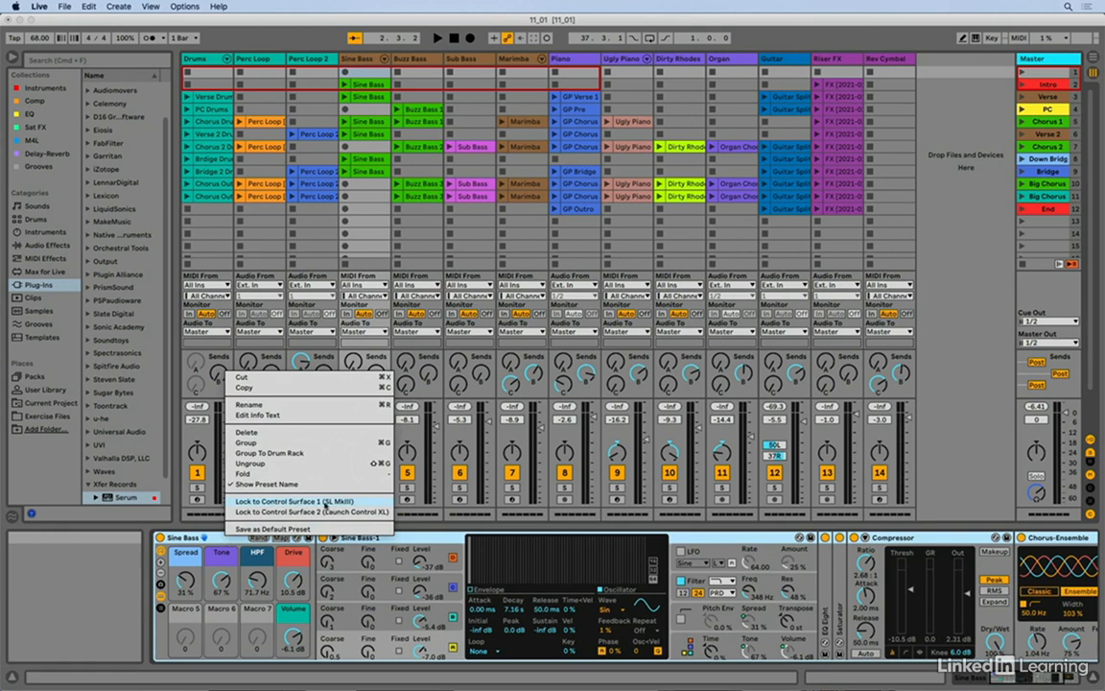
click(325, 502)
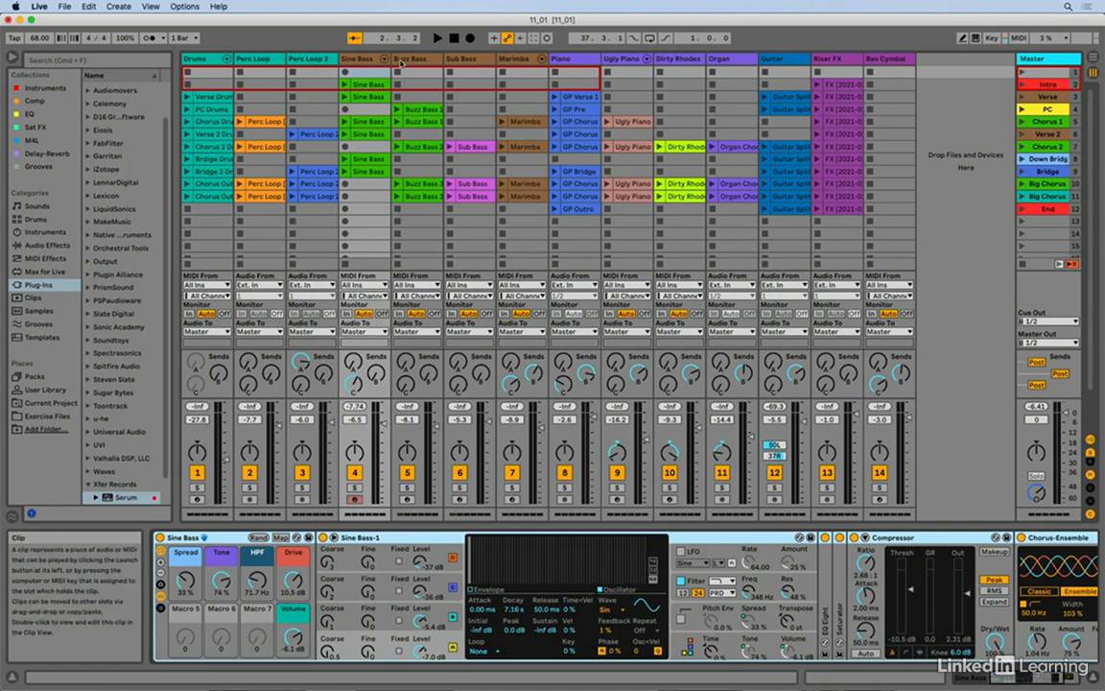
From the Buzz Bass track, set the locked Sine Bass rack's Spread macro to 44%, then return to the Sine Bass track.
click(397, 84)
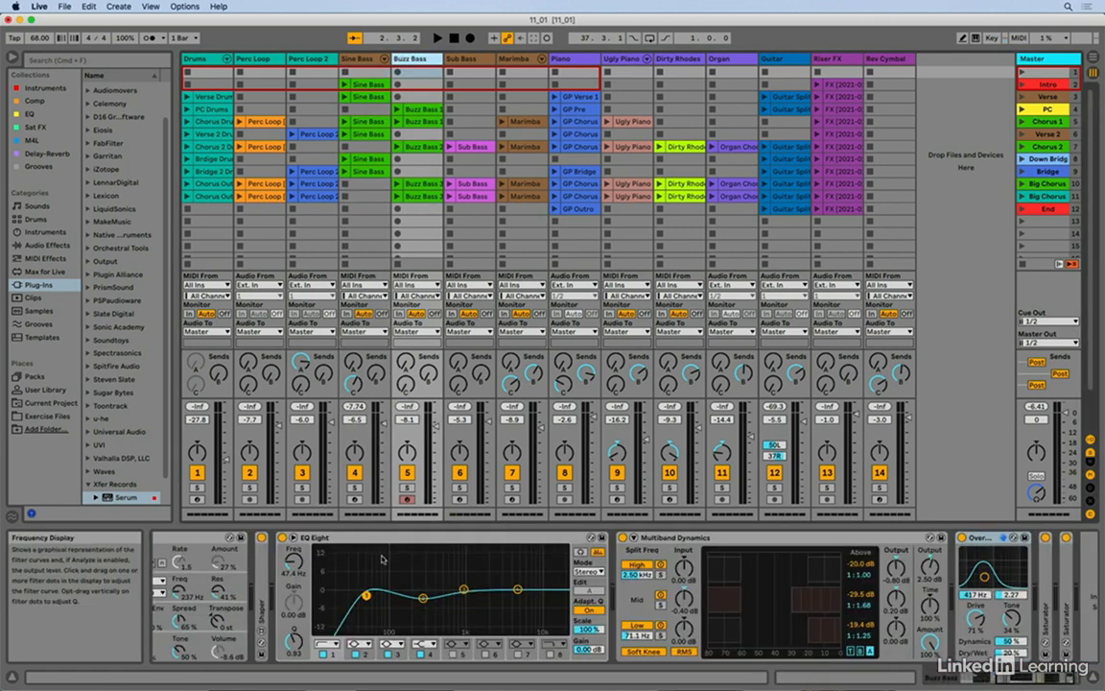
scroll(381, 558, left, 5)
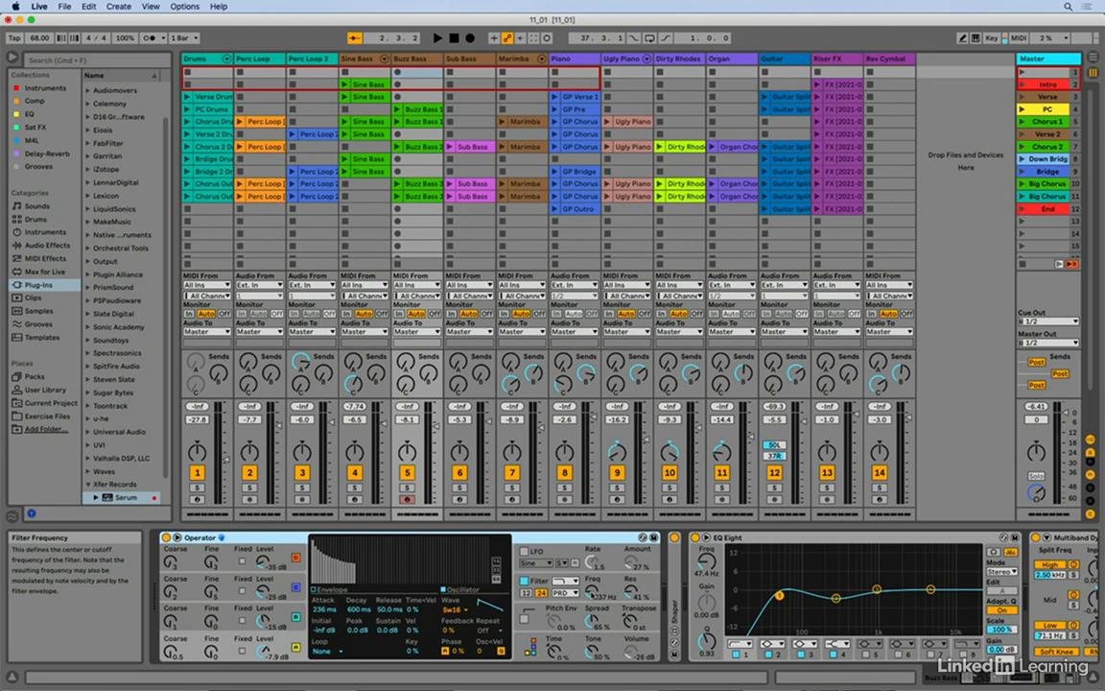
click(355, 60)
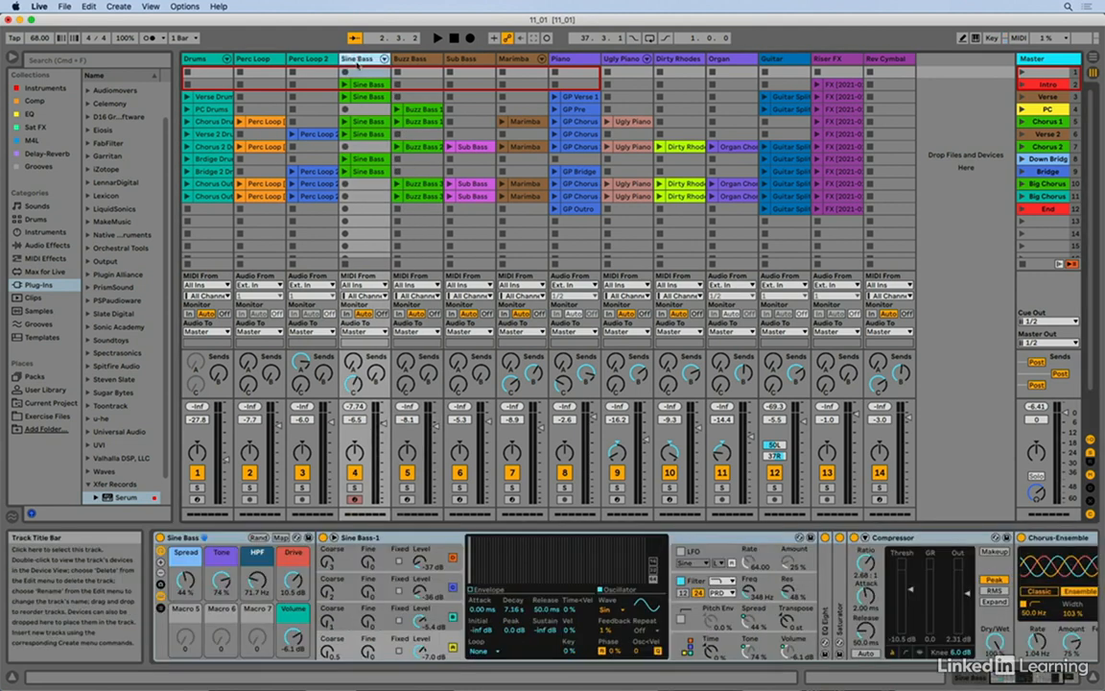
Unlock the Sine Bass rack from Control Surface 1 (SL MkIII) and select the Buzz Bass track.
right_click(227, 541)
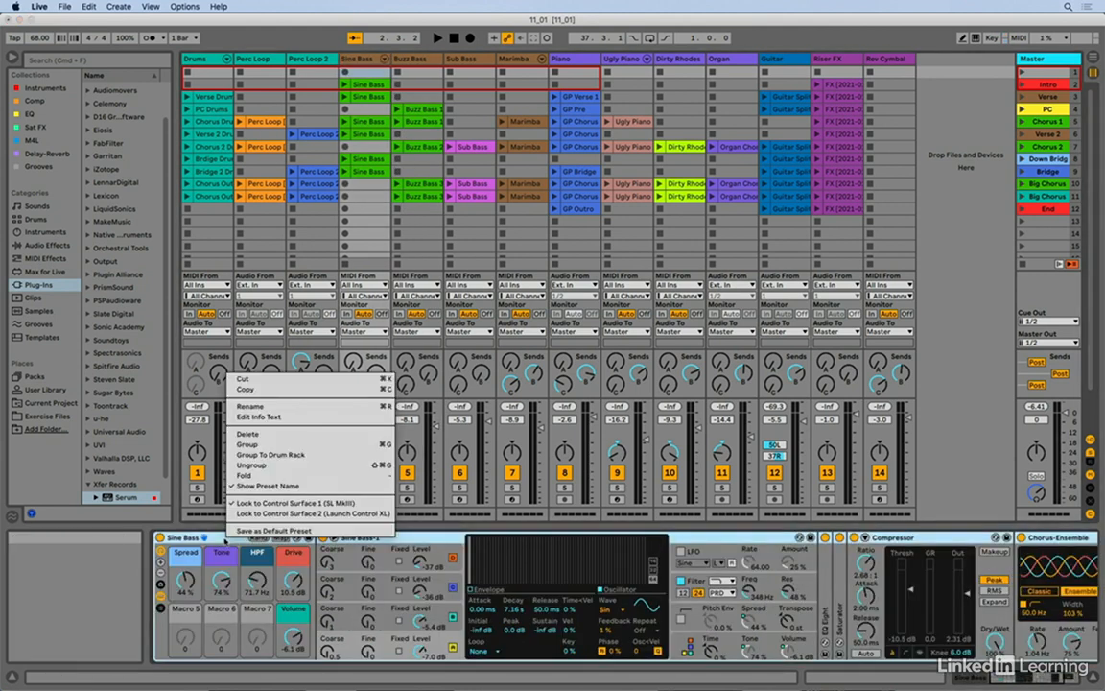
click(256, 503)
right_click(236, 539)
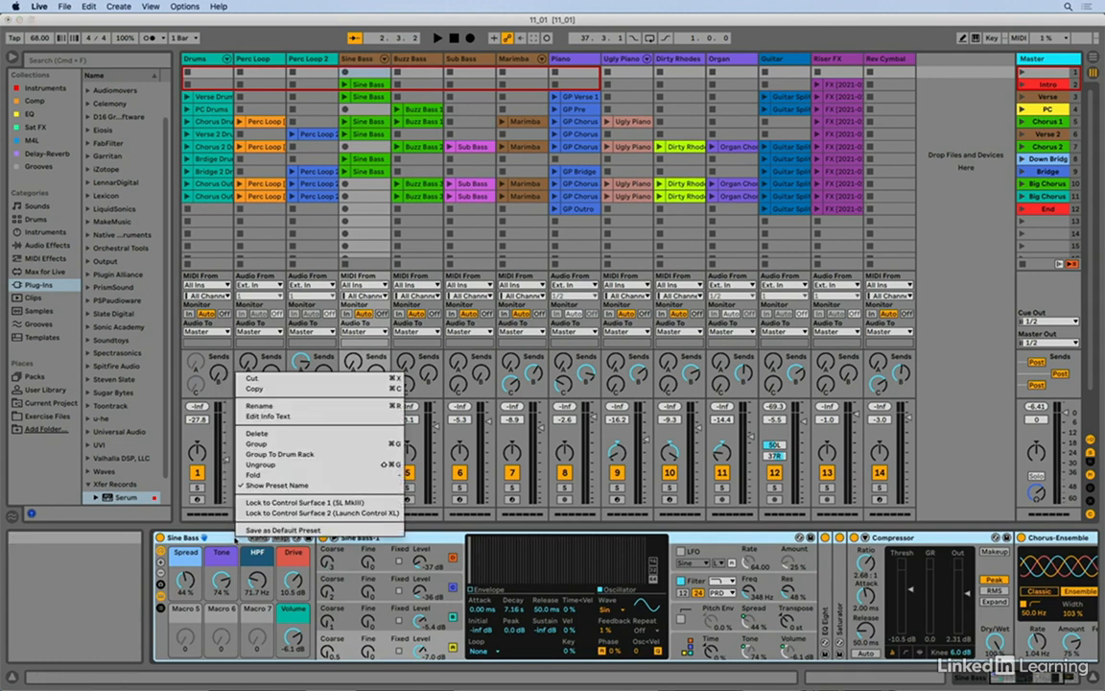
click(224, 539)
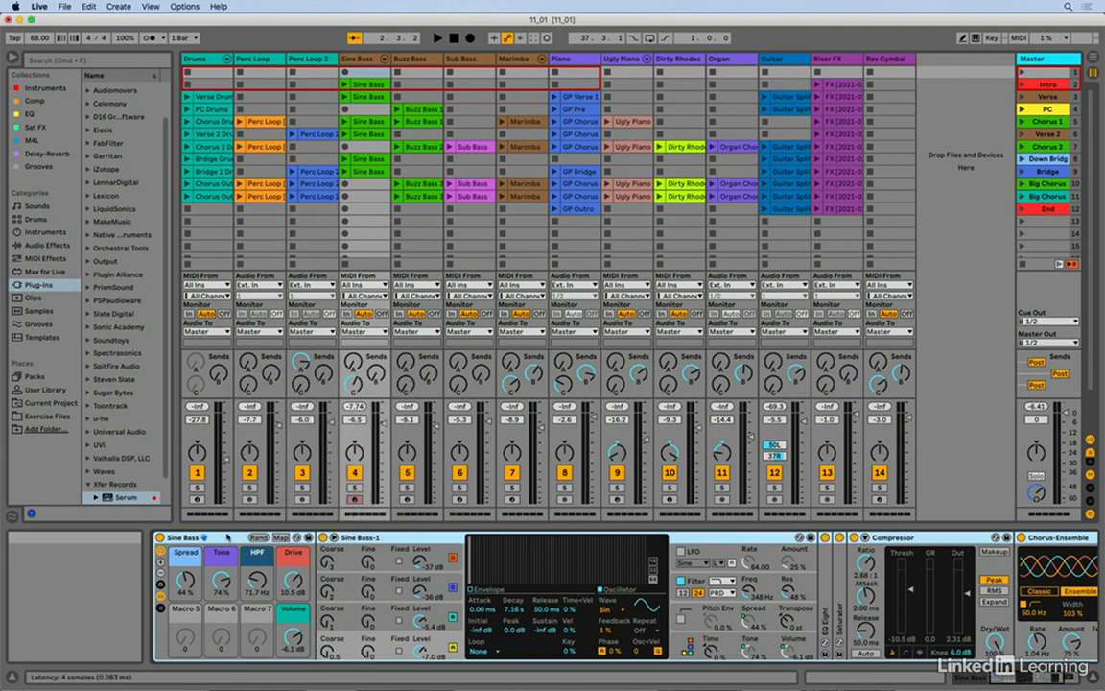
click(393, 62)
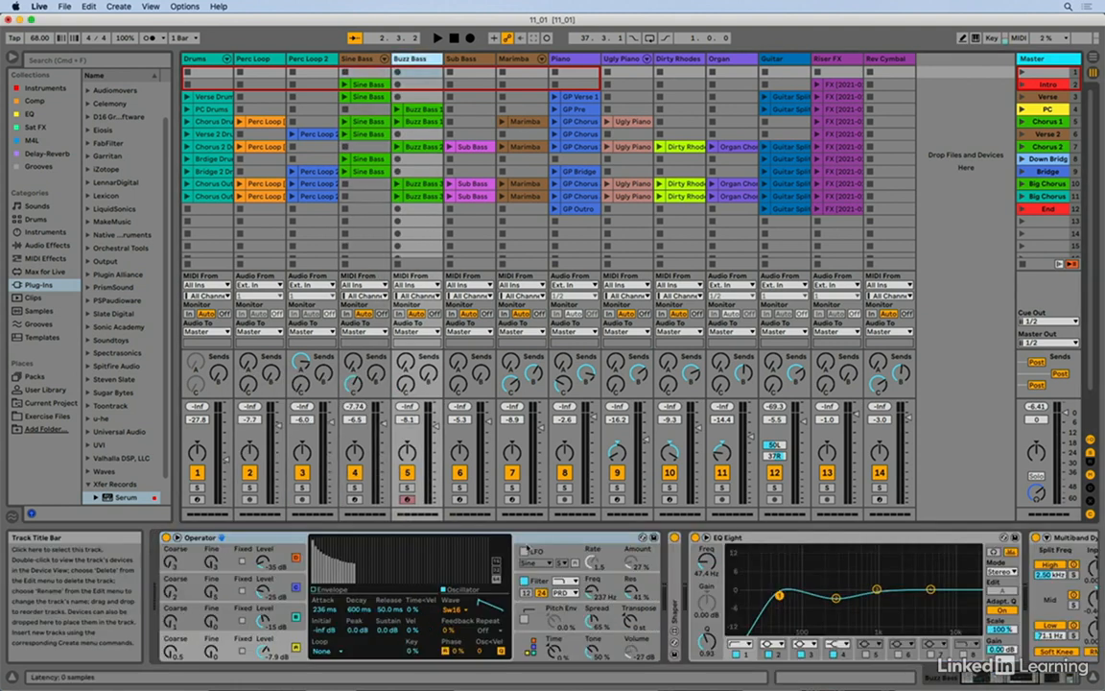